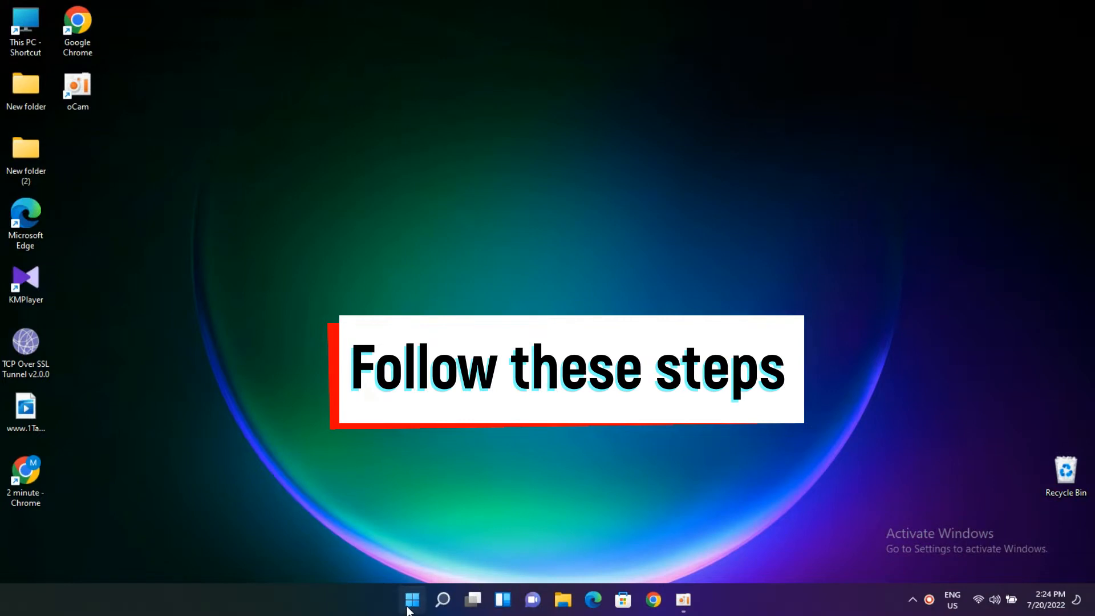
# Step: Turn on Developer Mode in the Privacy & security settings for developers and accept the security warning
pyautogui.click(411, 602)
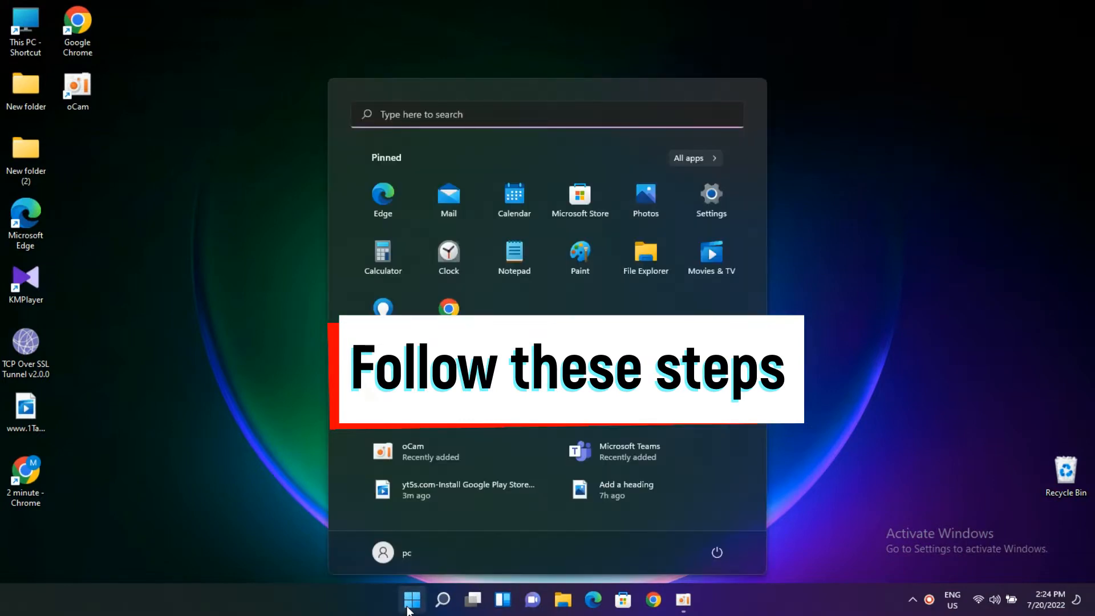
pyautogui.click(711, 197)
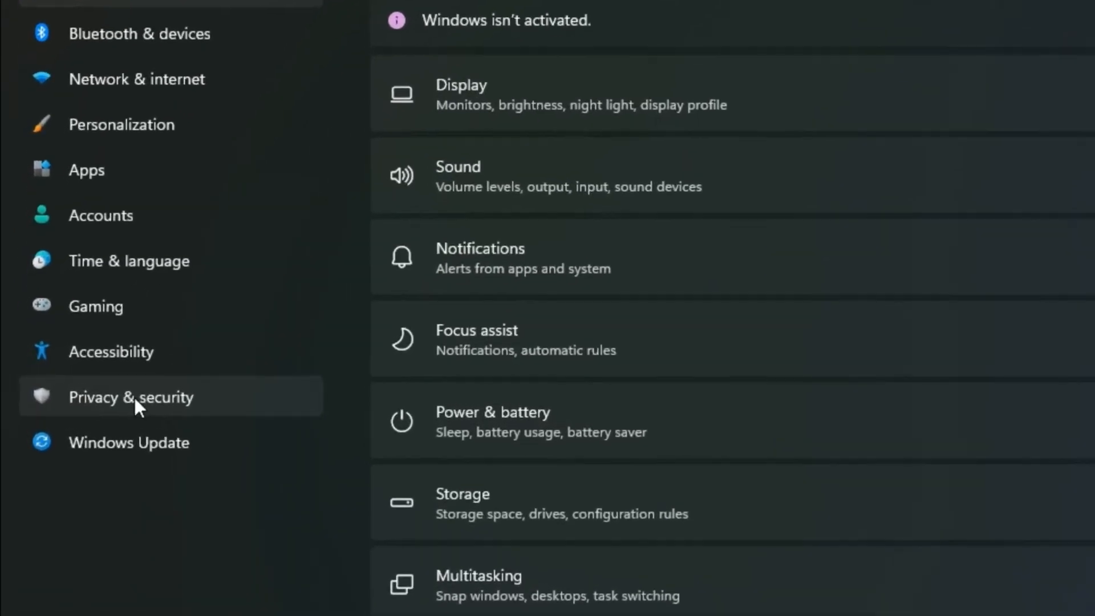
pyautogui.click(162, 398)
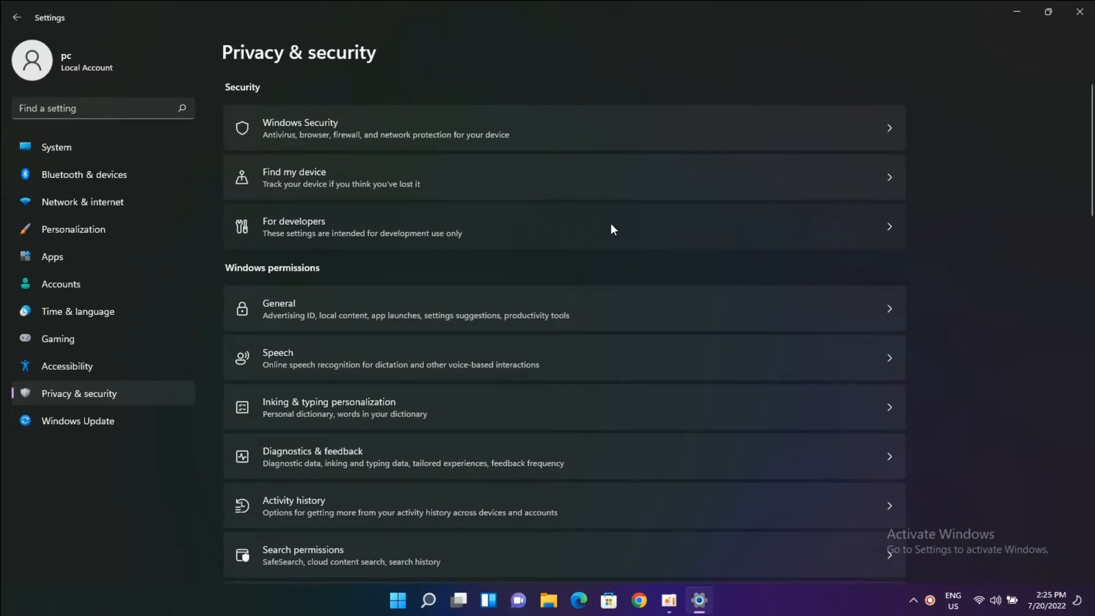
pyautogui.click(611, 228)
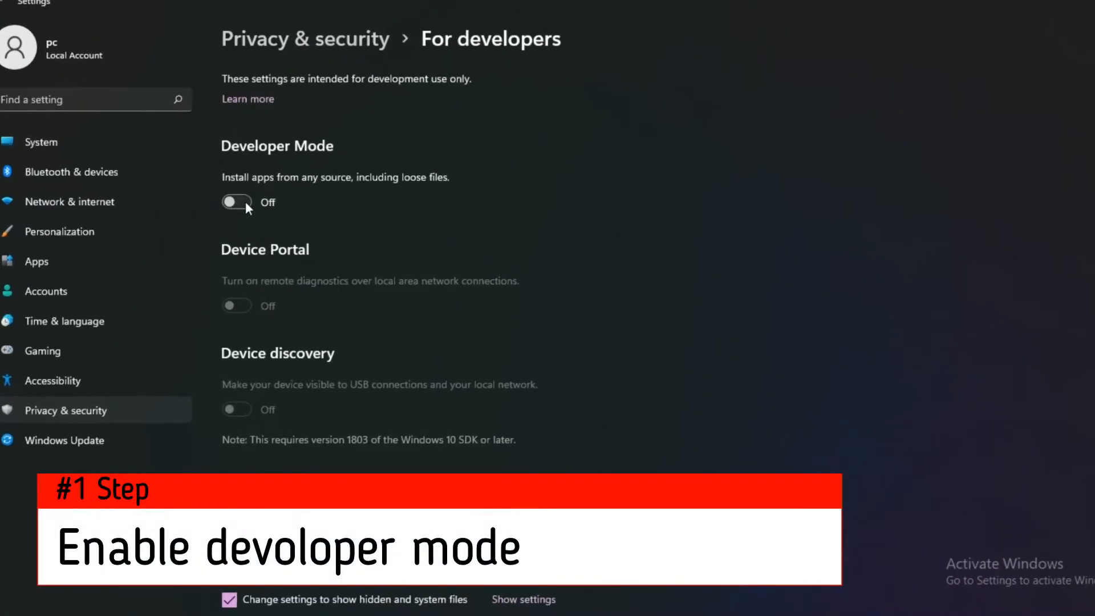
pyautogui.click(245, 200)
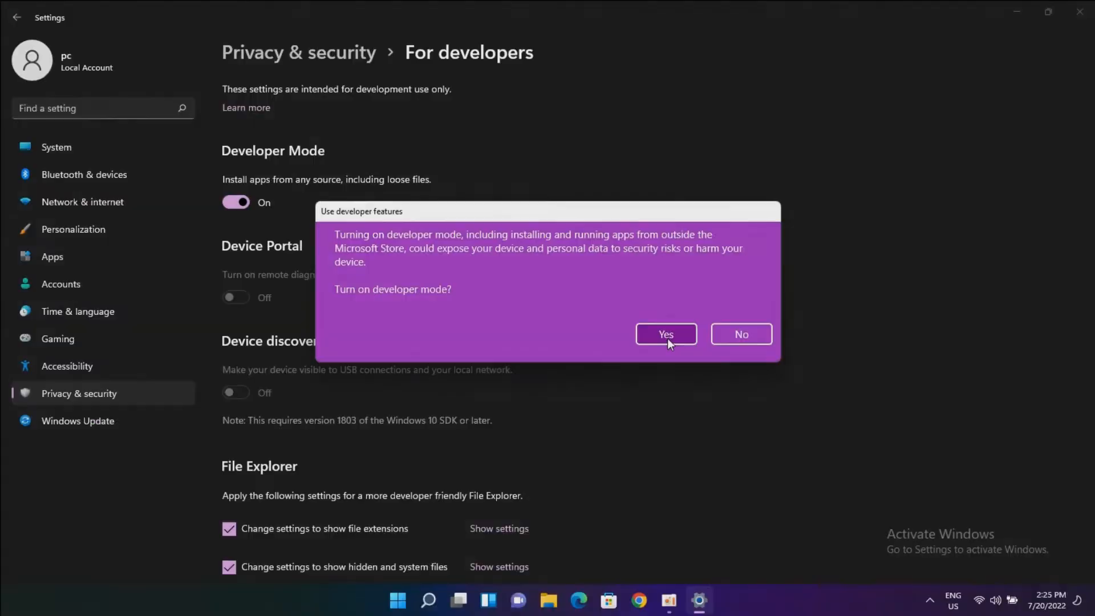
pyautogui.click(681, 379)
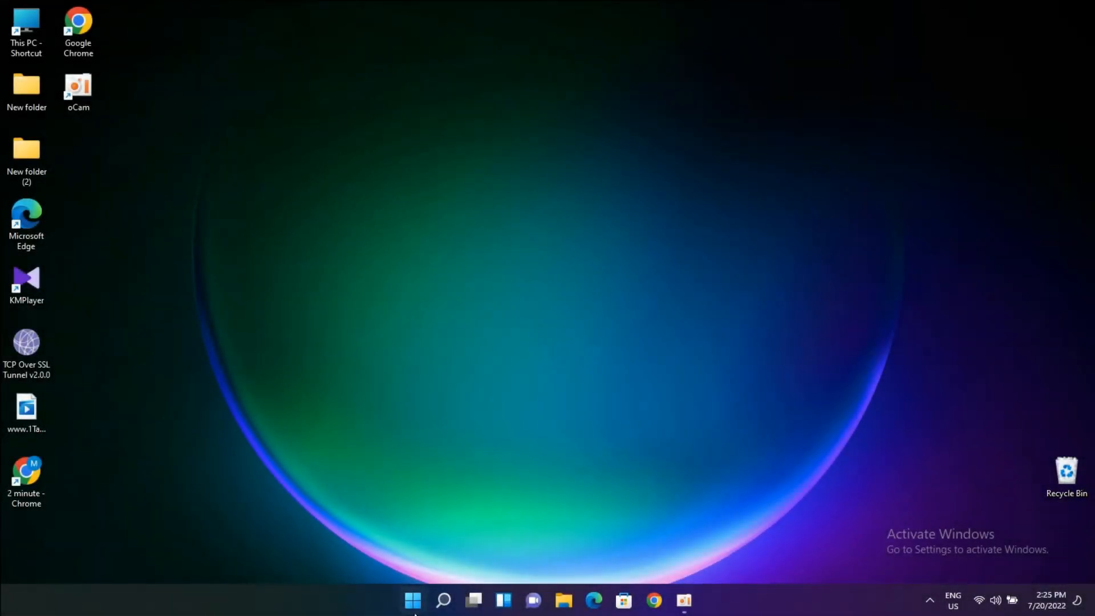
# Step: Open Control Panel, display its items as large icons and maximize the window
pyautogui.click(413, 603)
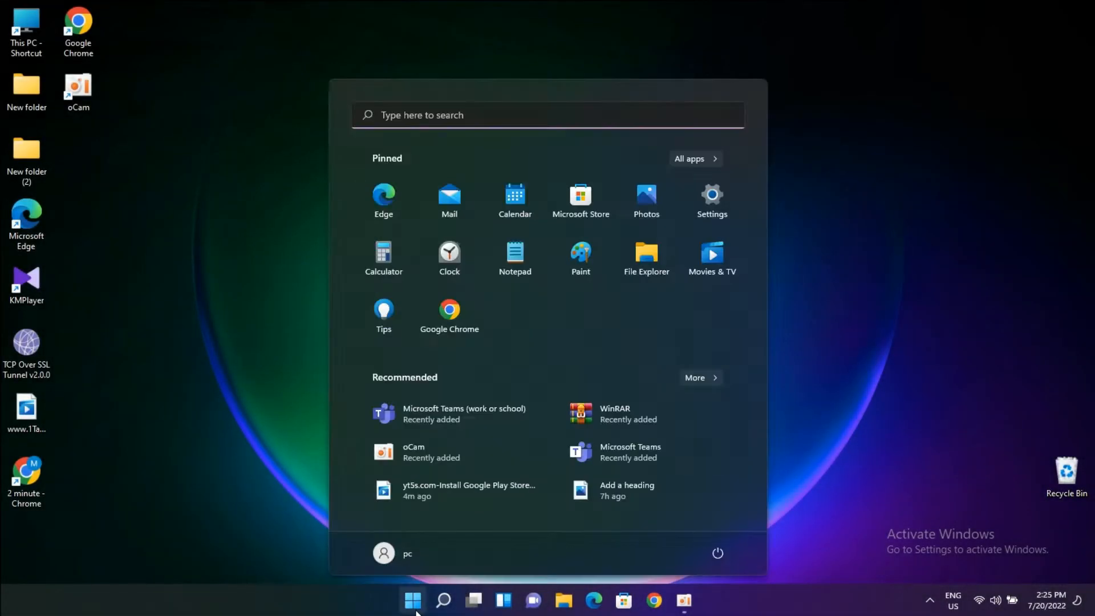
pyautogui.click(438, 117)
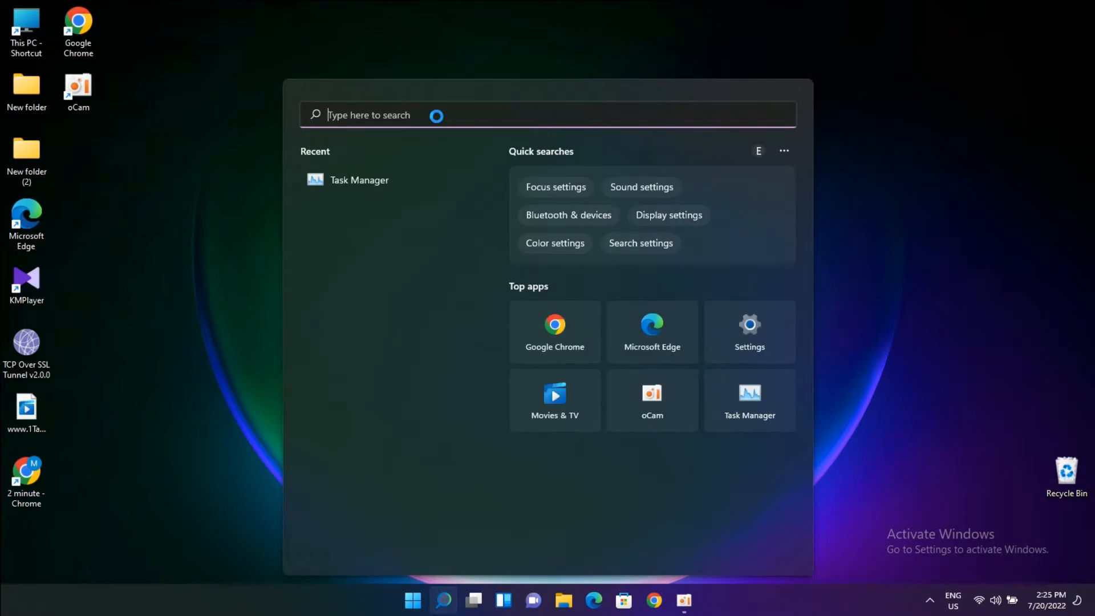
pyautogui.write('co')
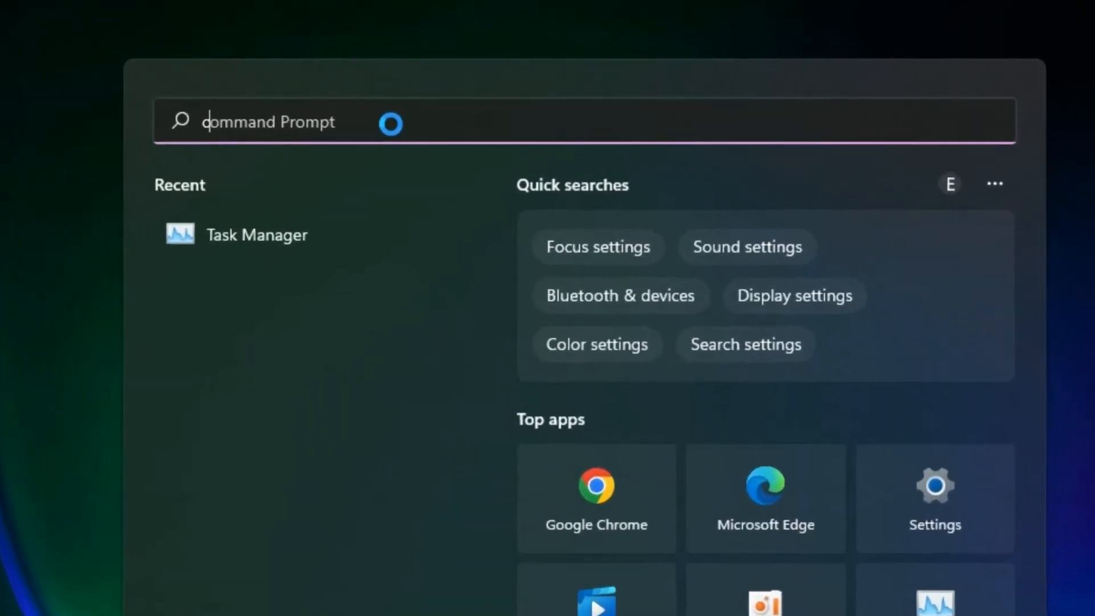
pyautogui.write('ntrol Panel')
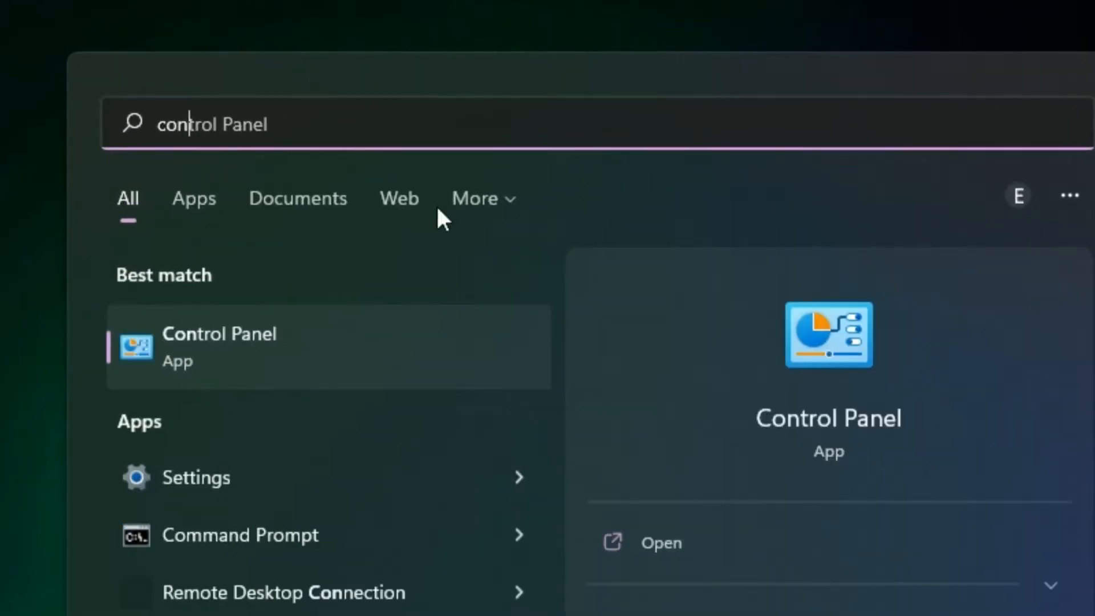
pyautogui.click(310, 340)
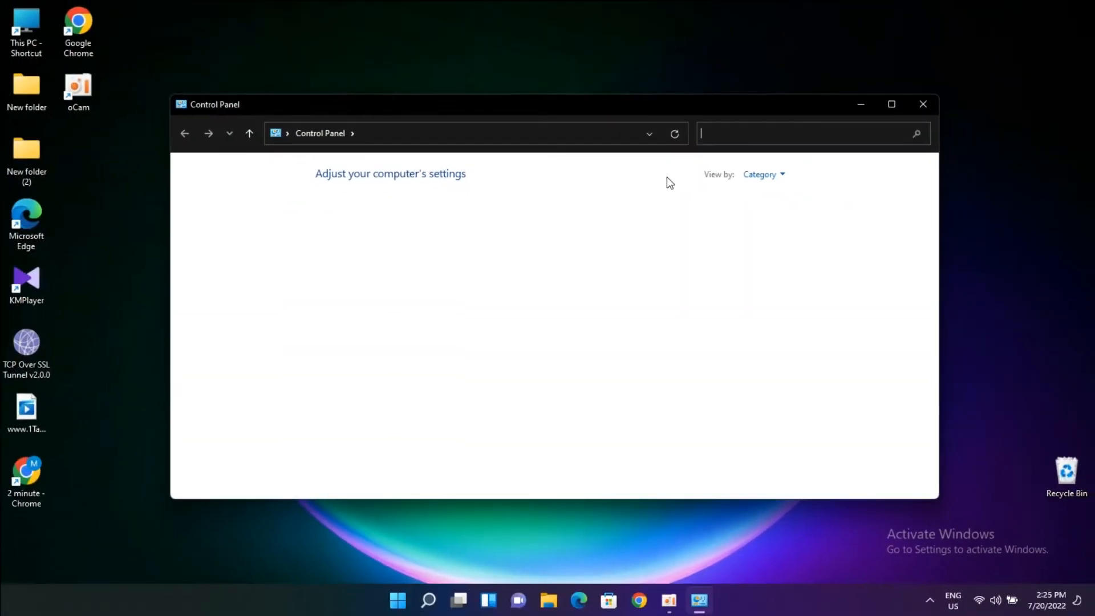
pyautogui.click(787, 176)
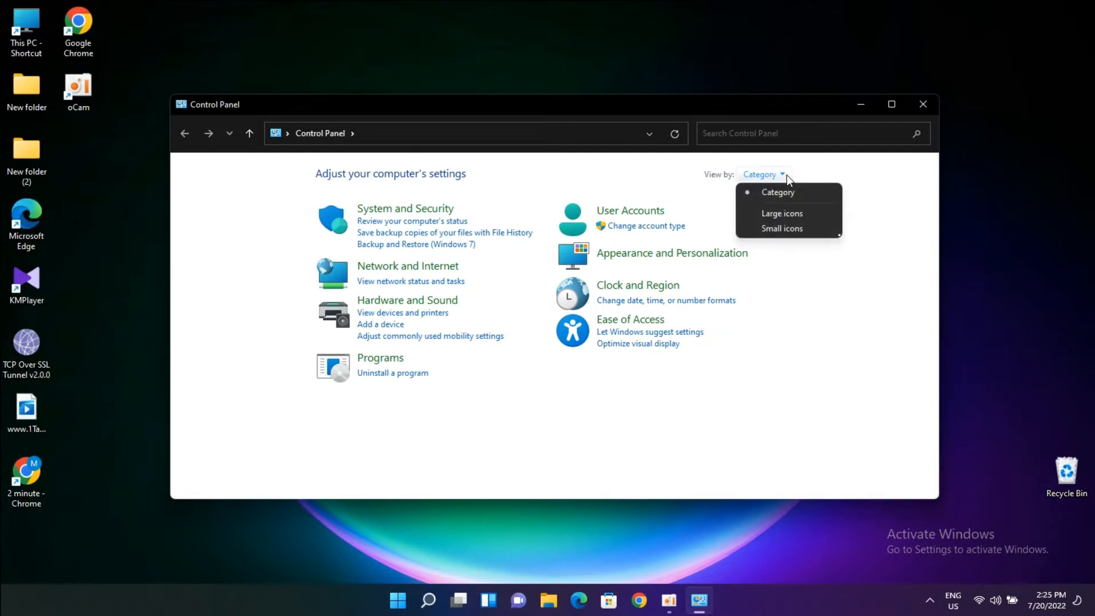
pyautogui.click(790, 214)
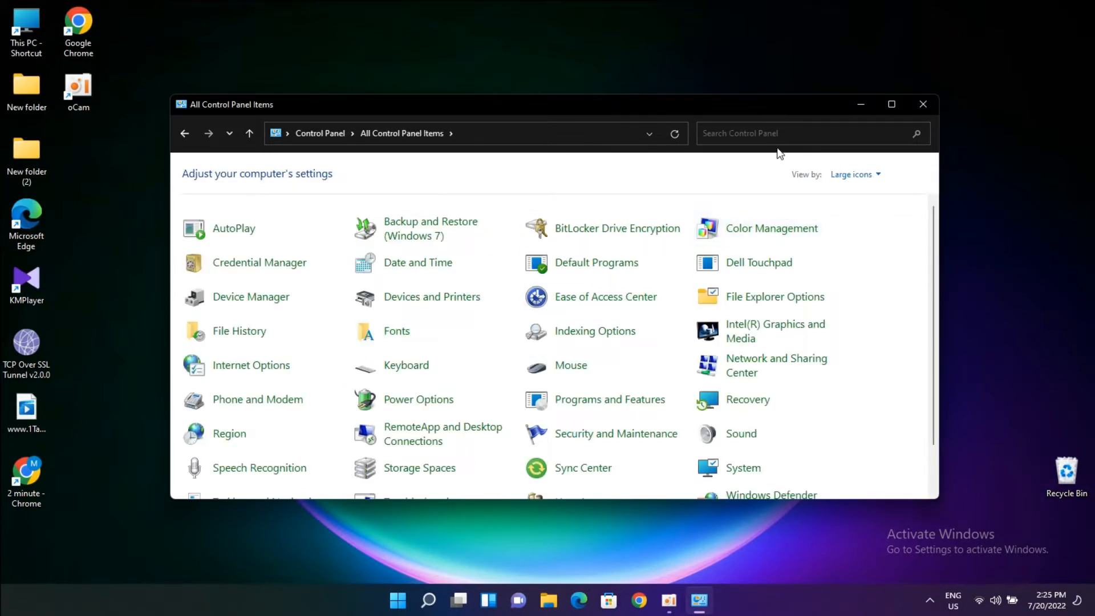
pyautogui.click(891, 104)
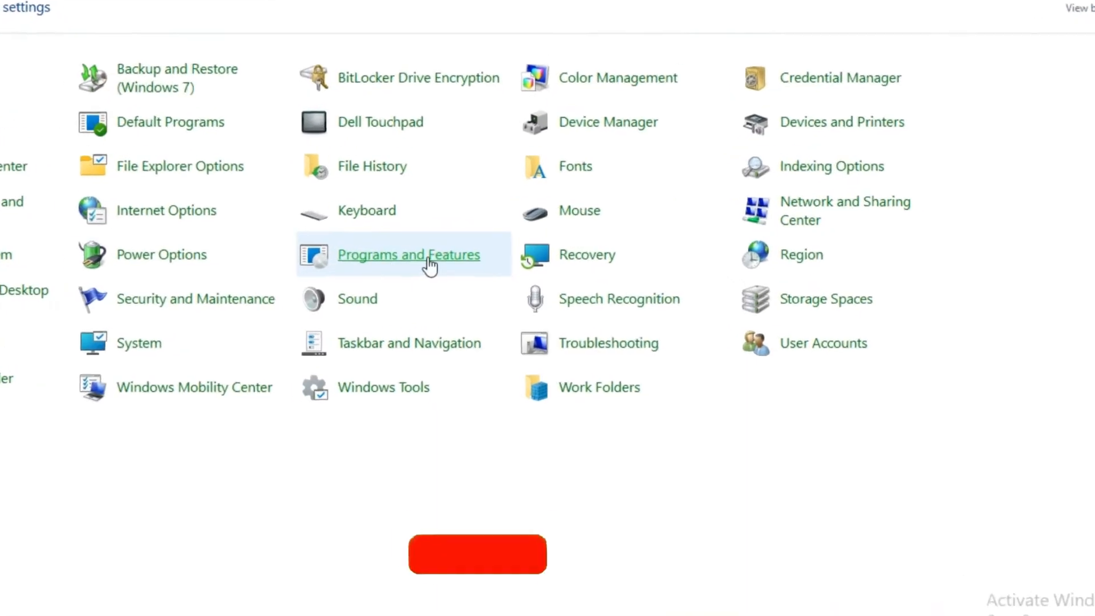
# Step: Open the Windows Features list from Programs and Features and enable Virtual Machine Platform
pyautogui.click(383, 251)
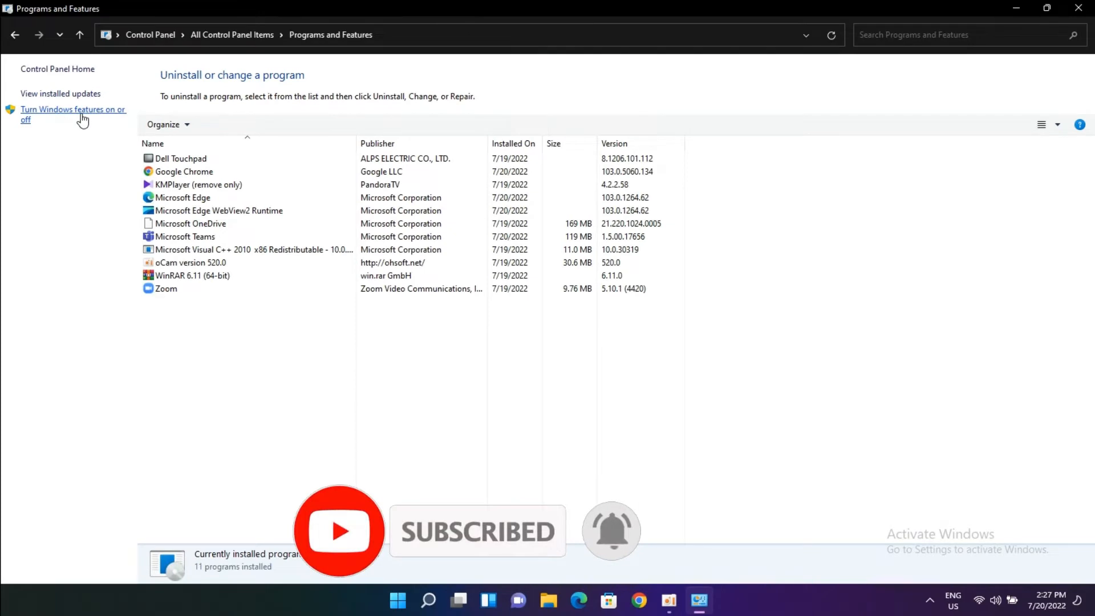
pyautogui.click(83, 120)
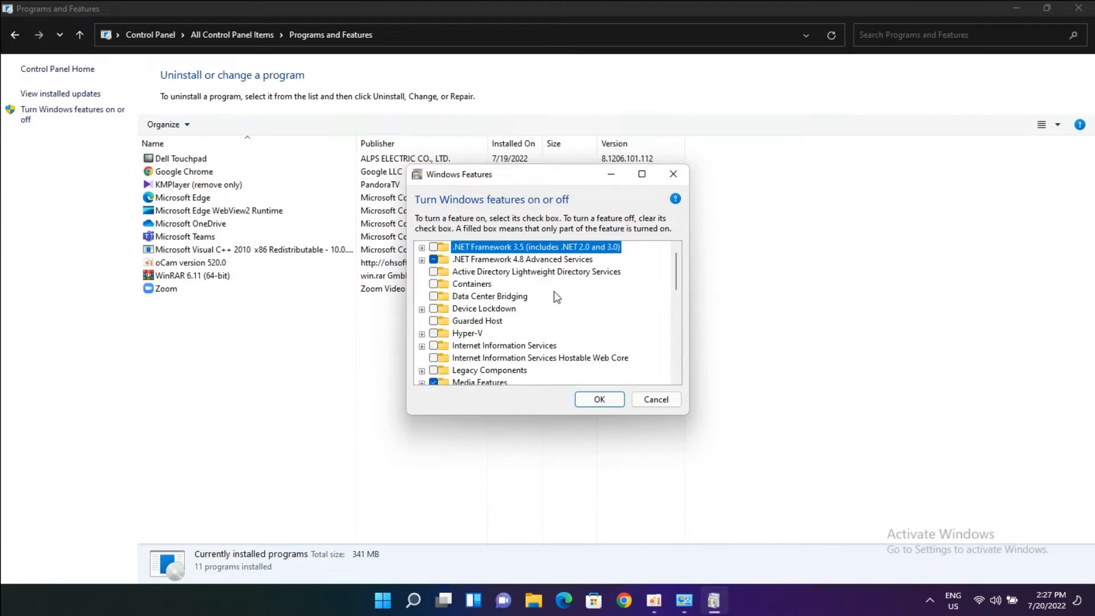
pyautogui.scroll(-1, 557, 302)
pyautogui.scroll(-5, 567, 303)
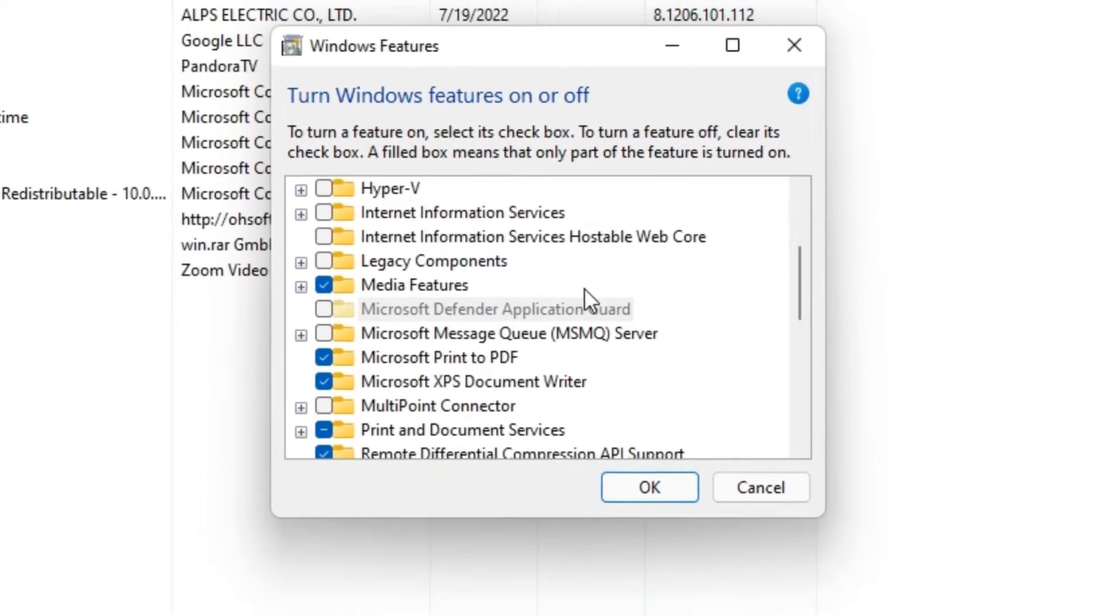
pyautogui.scroll(-3, 584, 289)
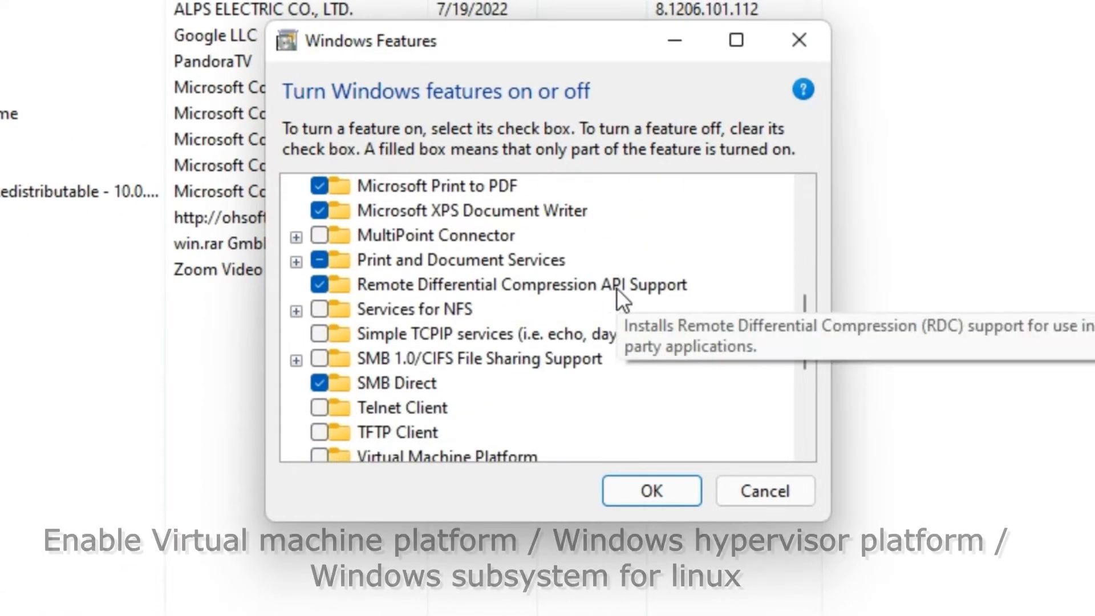
pyautogui.scroll(-2, 617, 288)
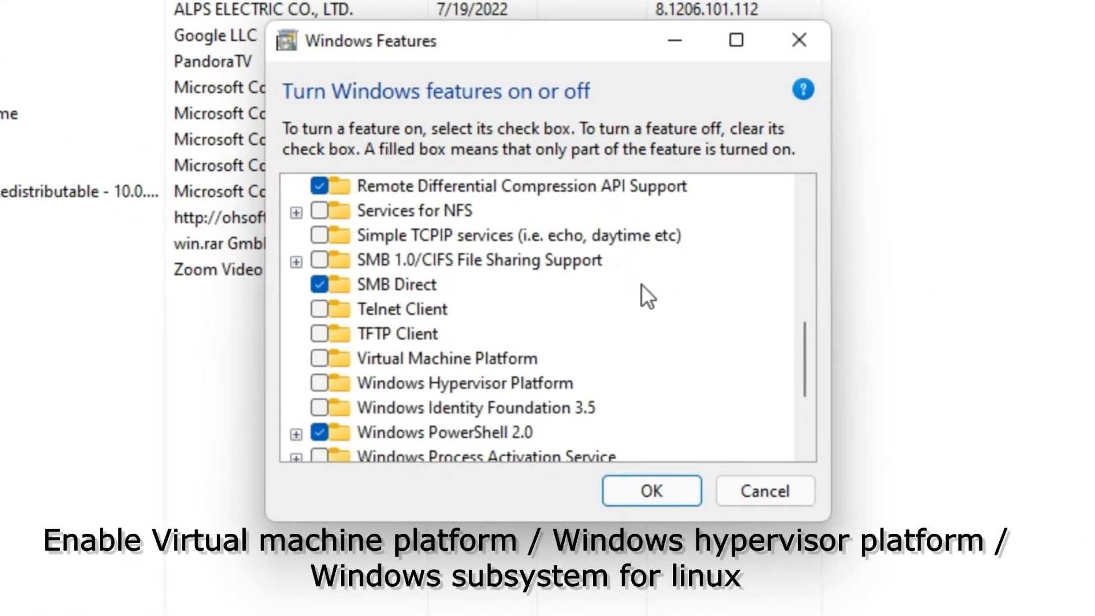
pyautogui.click(326, 359)
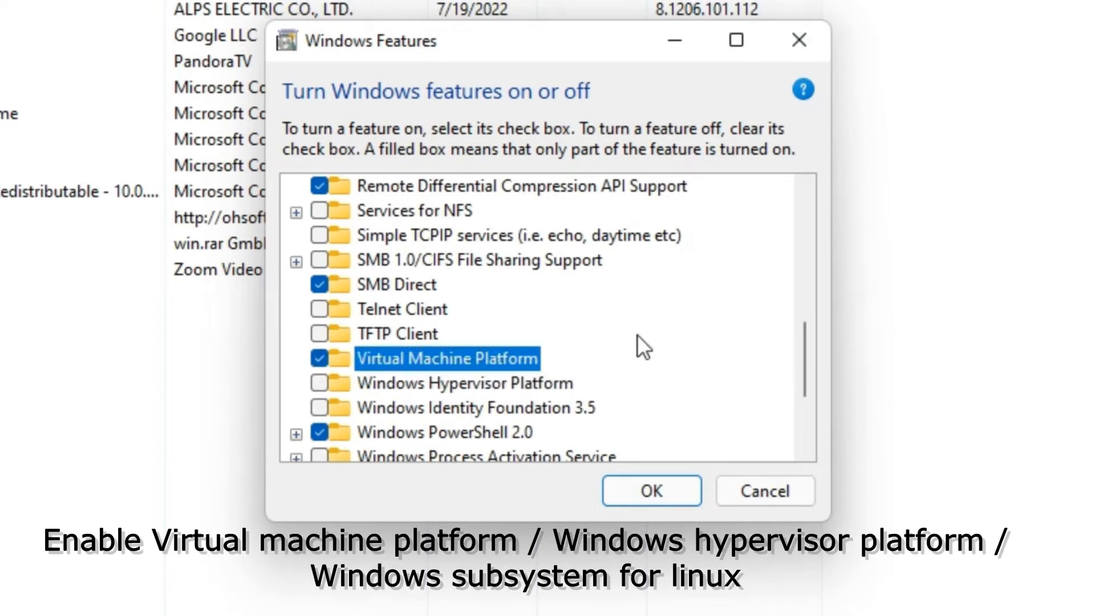
# Step: Enable Windows Hypervisor Platform and Windows Subsystem for Linux, and apply the feature changes
pyautogui.scroll(-1, 686, 327)
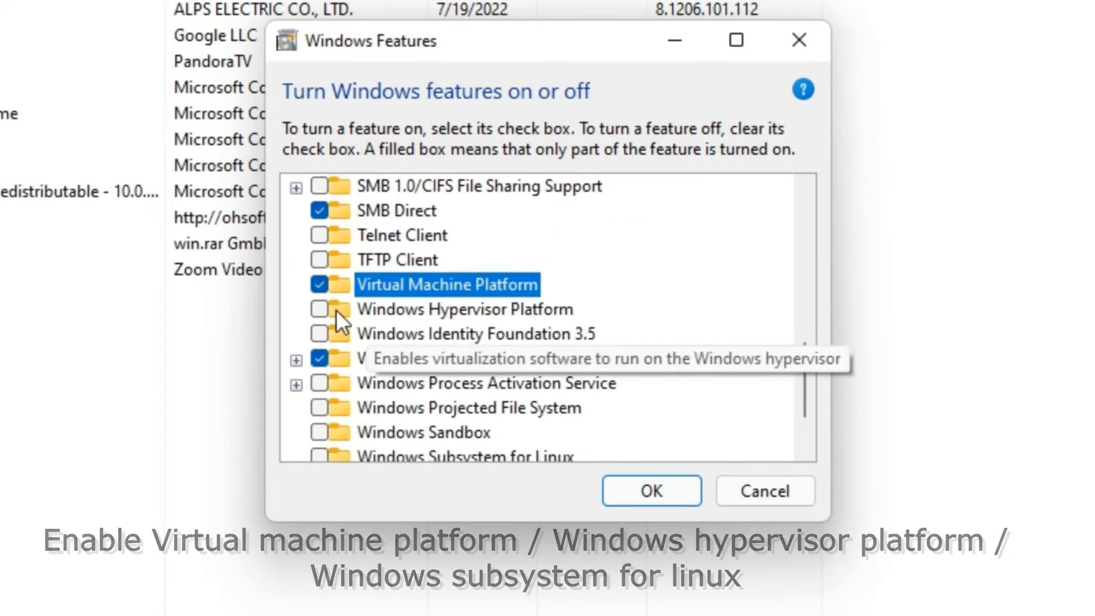
pyautogui.click(319, 309)
pyautogui.scroll(-1, 638, 362)
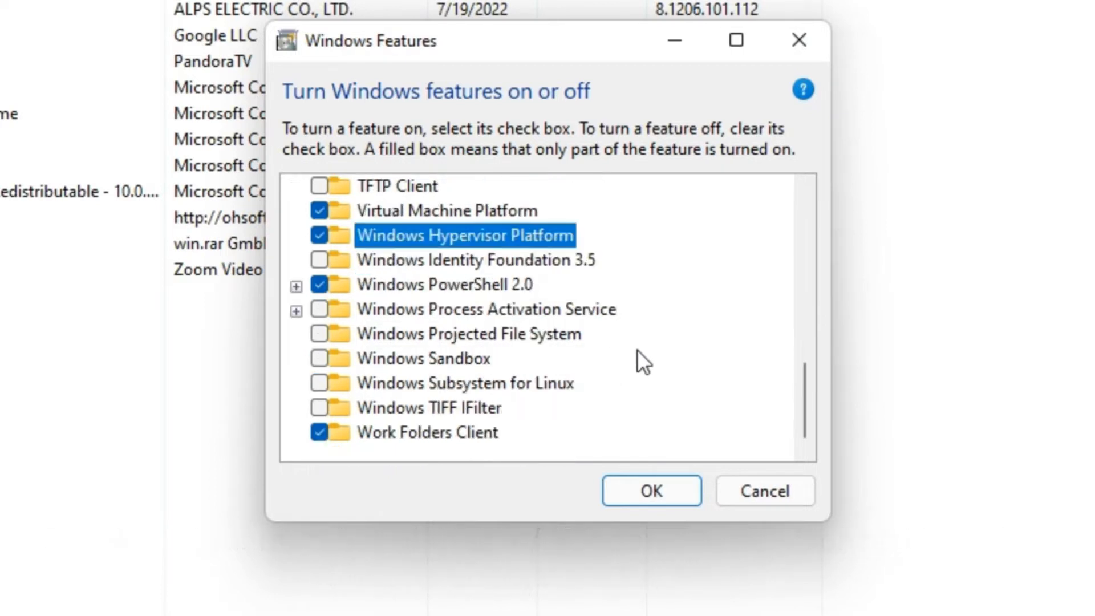
pyautogui.click(319, 382)
pyautogui.click(672, 497)
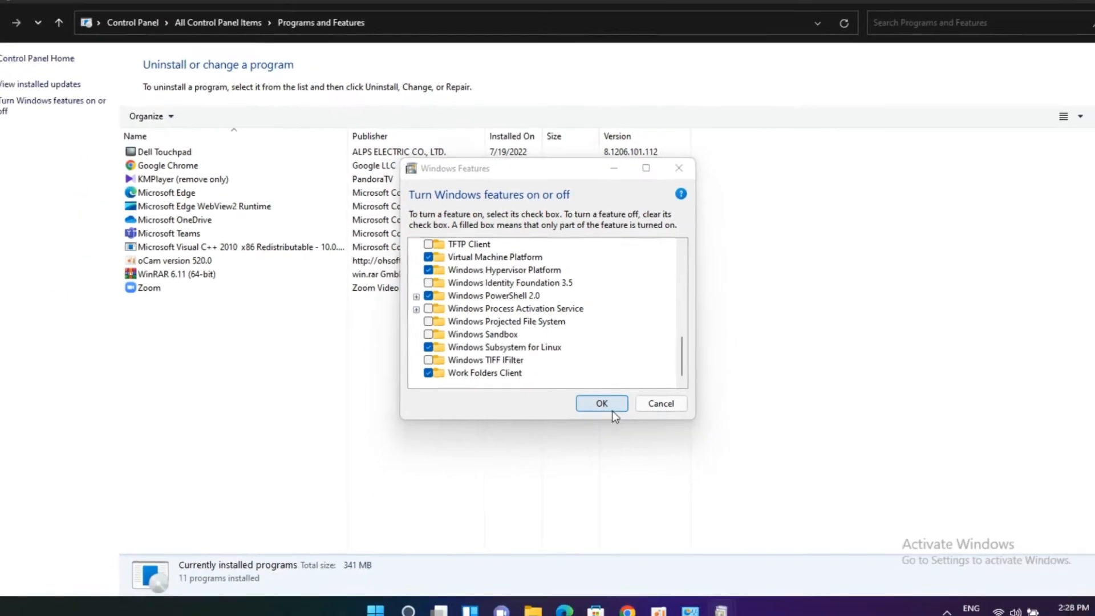
pyautogui.click(628, 450)
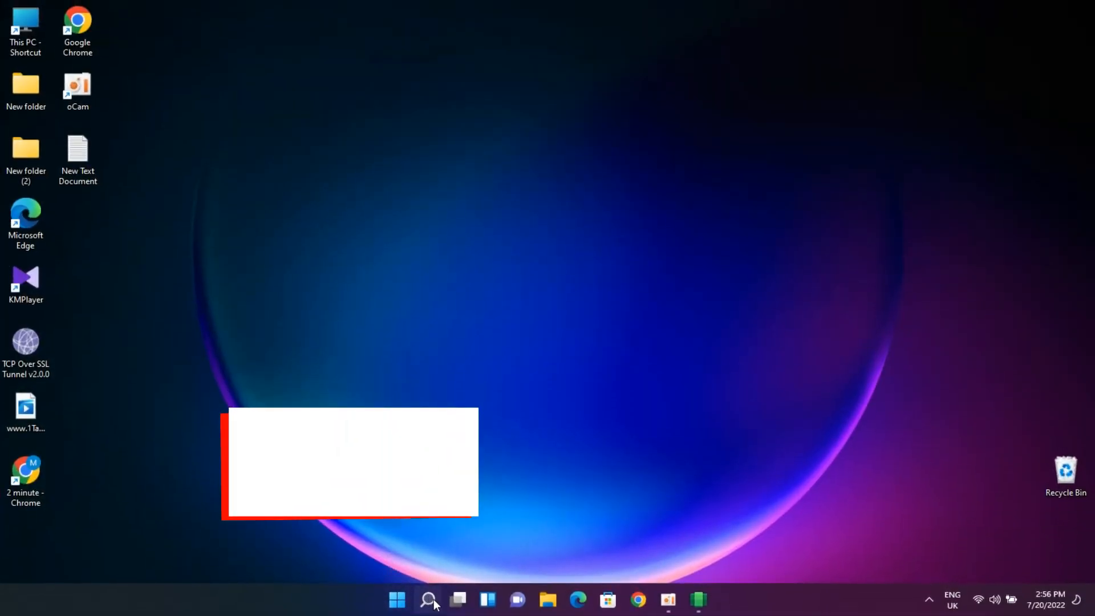
# Step: Check in Task Manager's CPU performance details whether virtualization is enabled
pyautogui.click(428, 598)
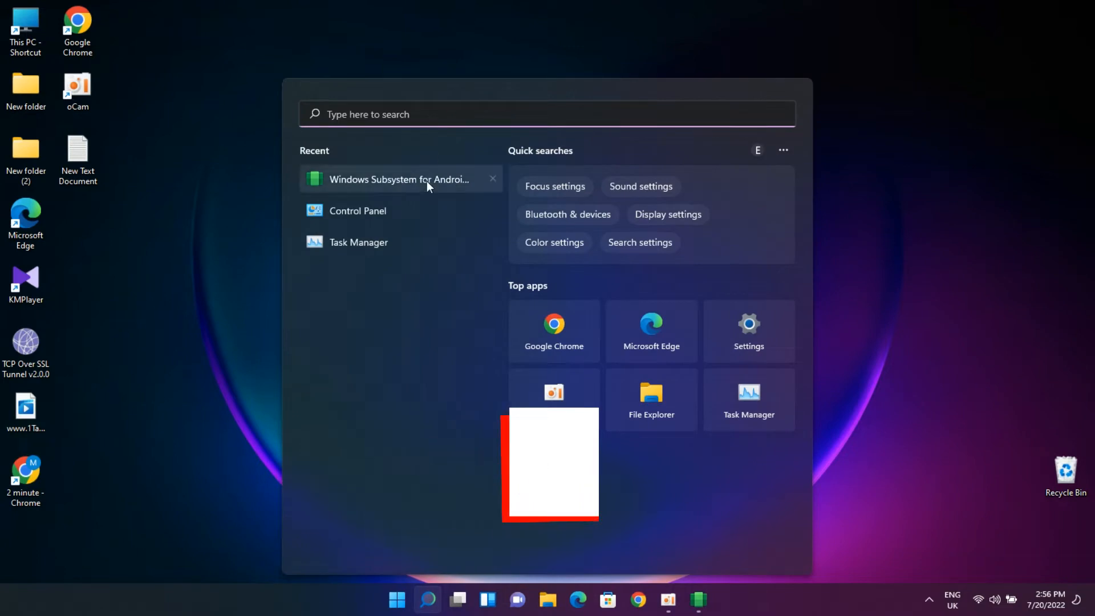
pyautogui.click(385, 236)
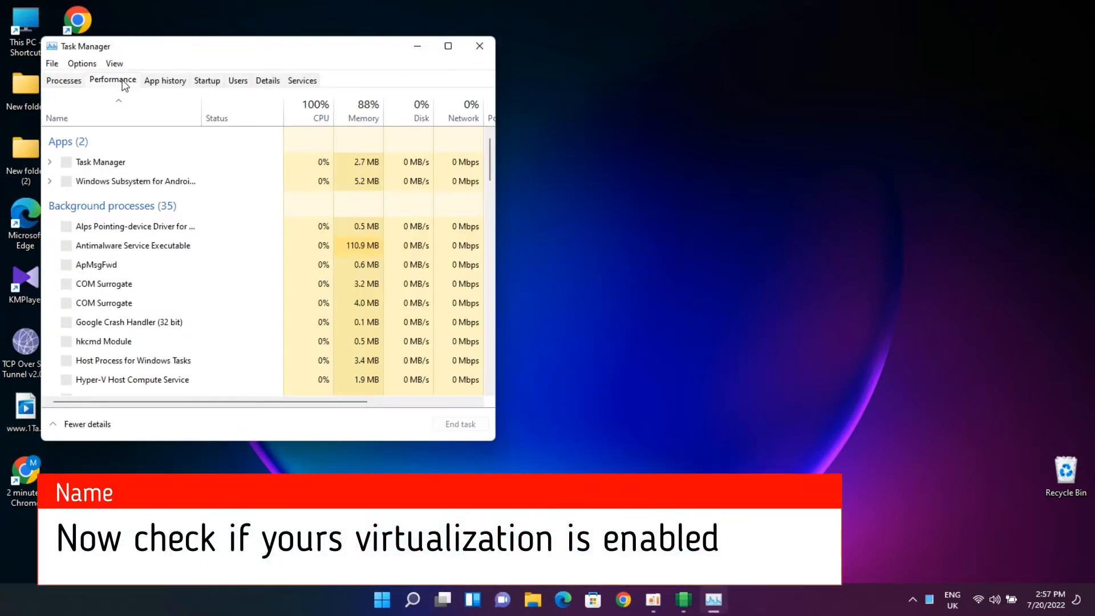
pyautogui.click(121, 86)
pyautogui.click(118, 125)
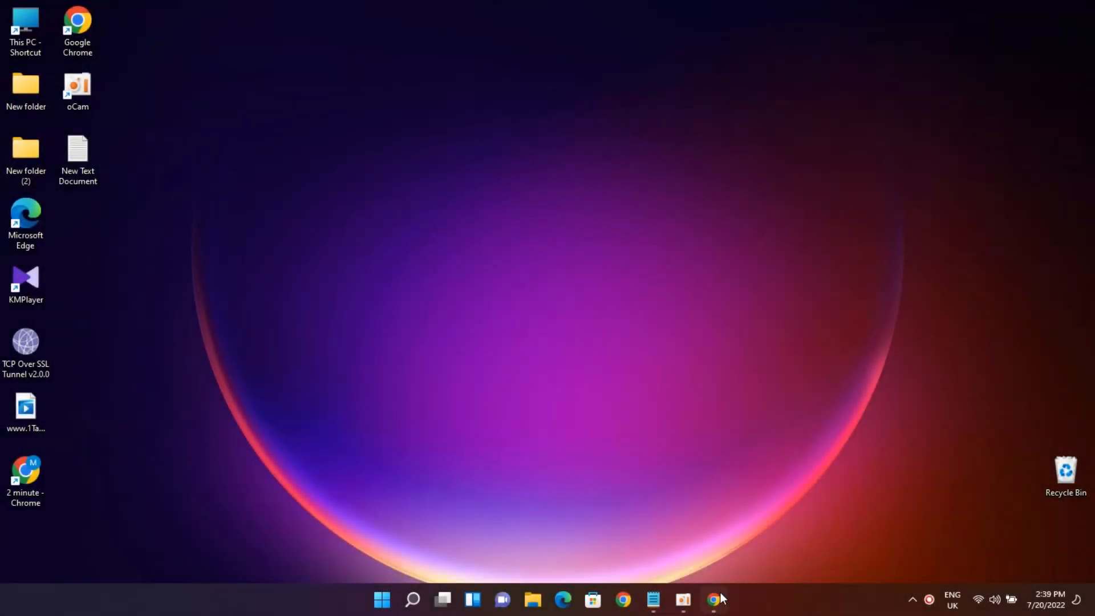
pyautogui.click(715, 598)
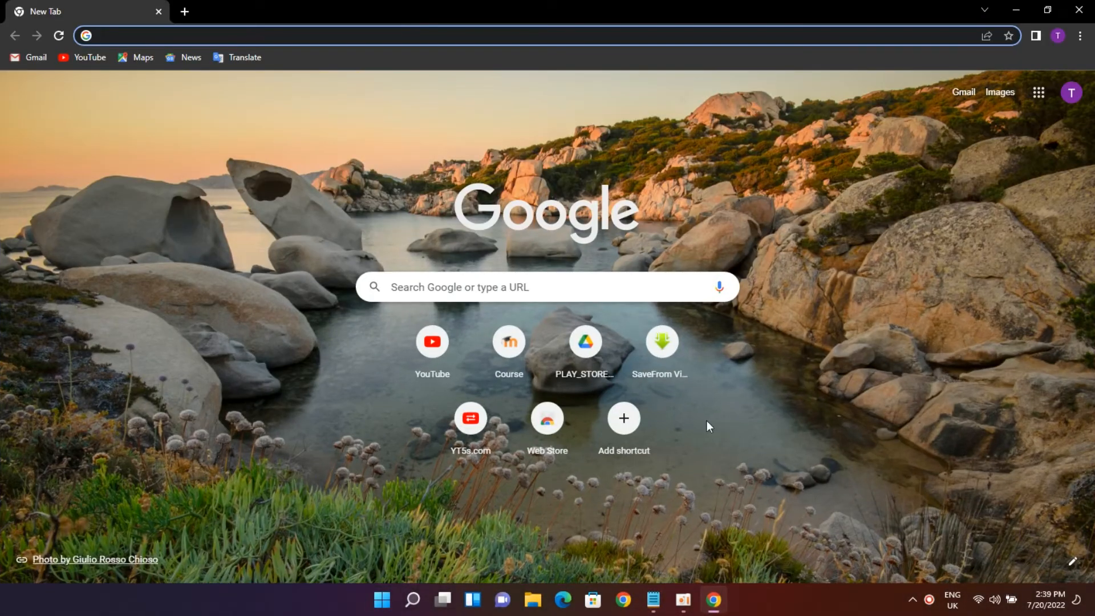
pyautogui.click(444, 284)
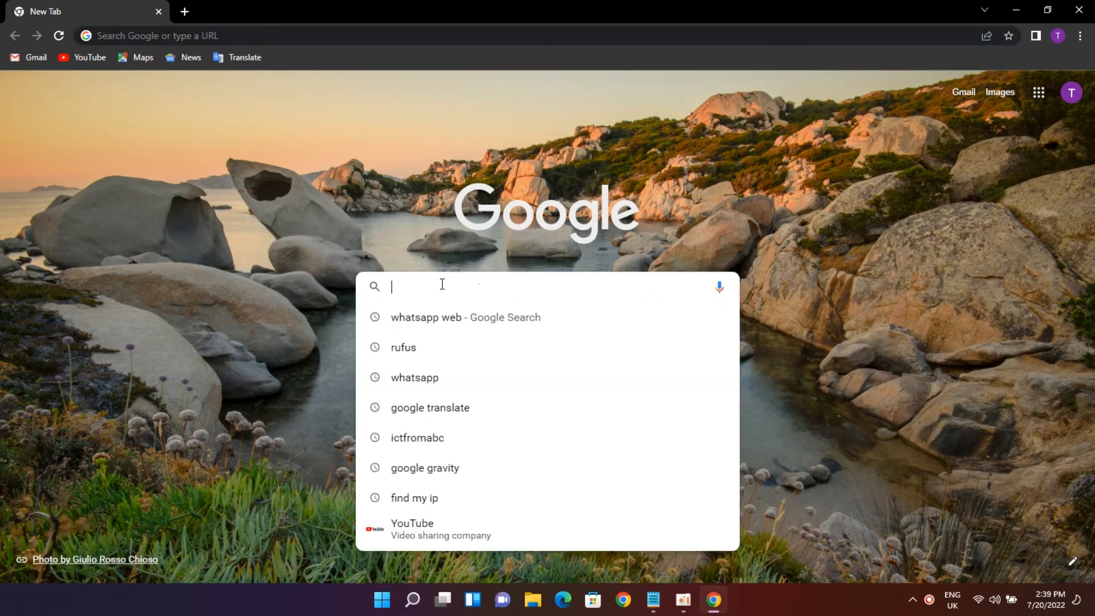
pyautogui.click(654, 600)
pyautogui.moveTo(271, 166); pyautogui.dragTo(111, 158)
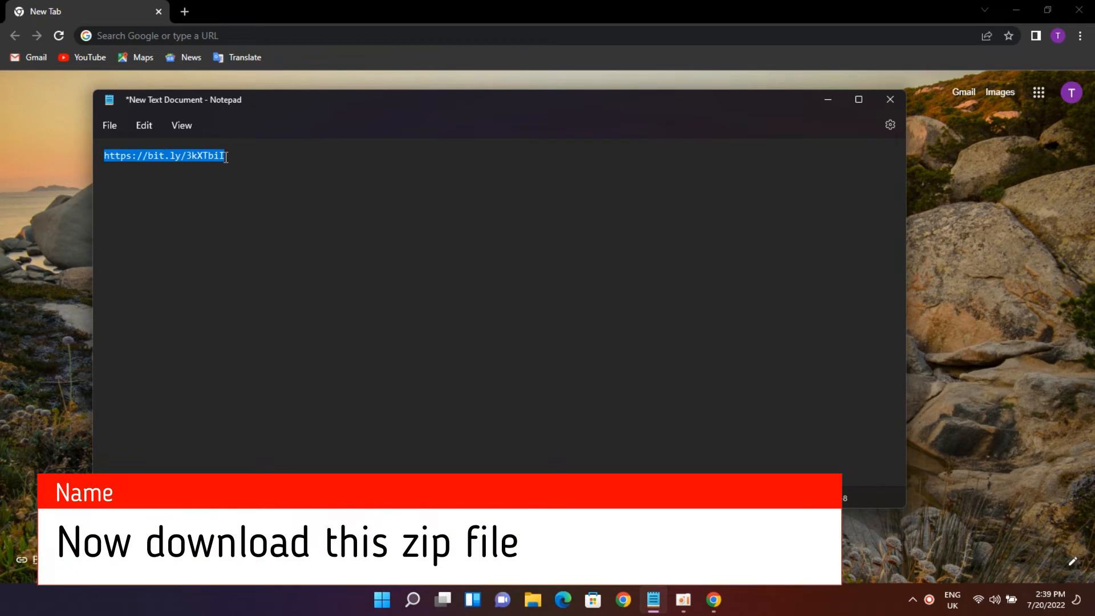
pyautogui.rightClick(188, 154)
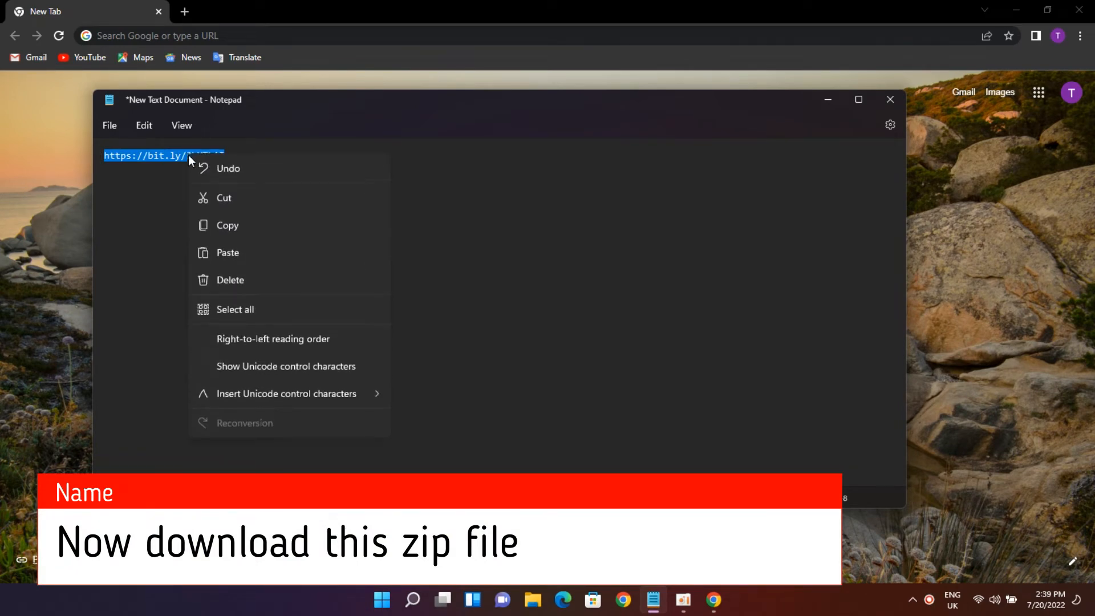
pyautogui.click(227, 223)
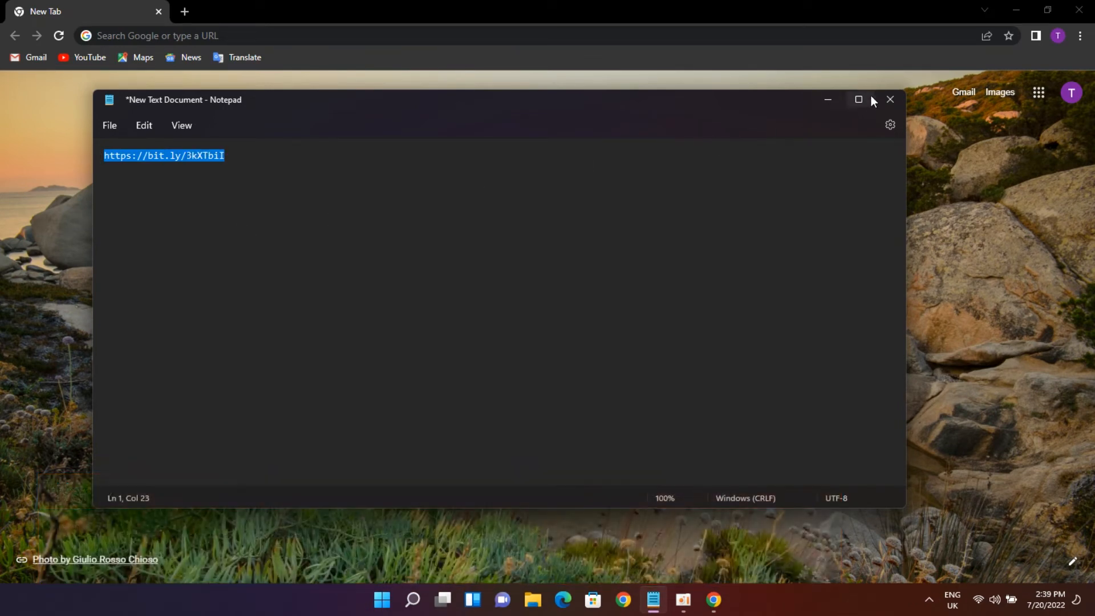
pyautogui.click(825, 102)
# Step: Open the copied link in Chrome and download PLAY_STORE_W11_TRD.rar from Google Drive
pyautogui.click(407, 284)
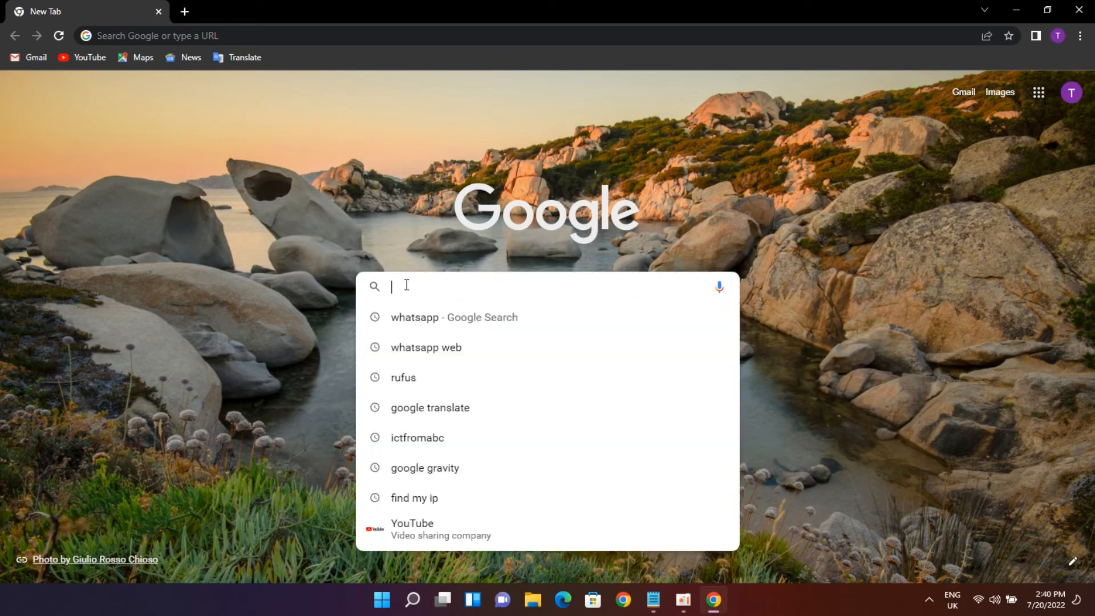
pyautogui.hotkey('ctrl', 'v')
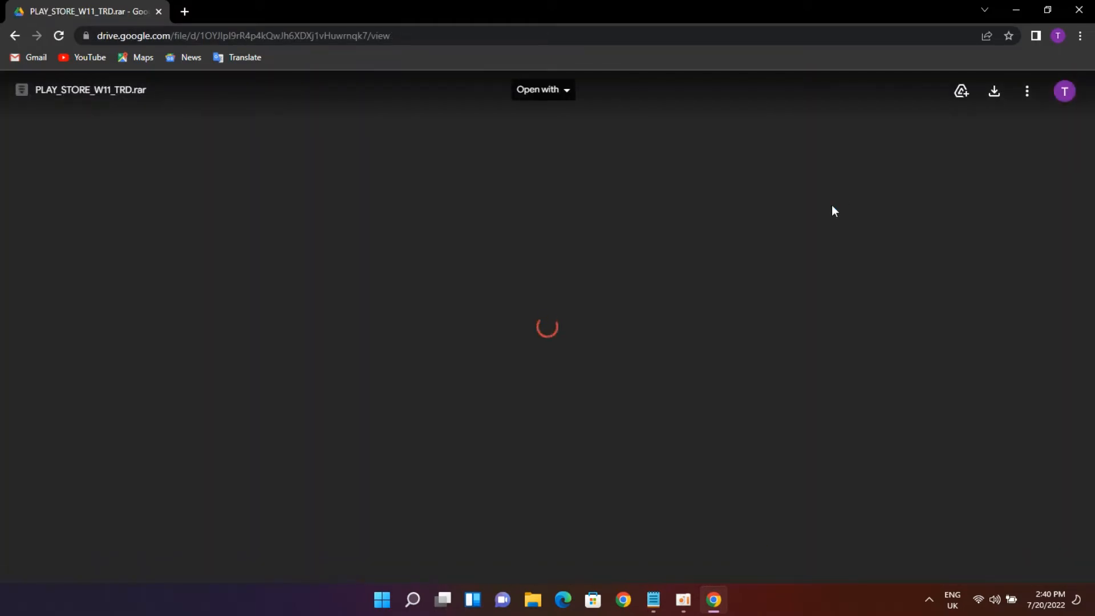
pyautogui.click(998, 94)
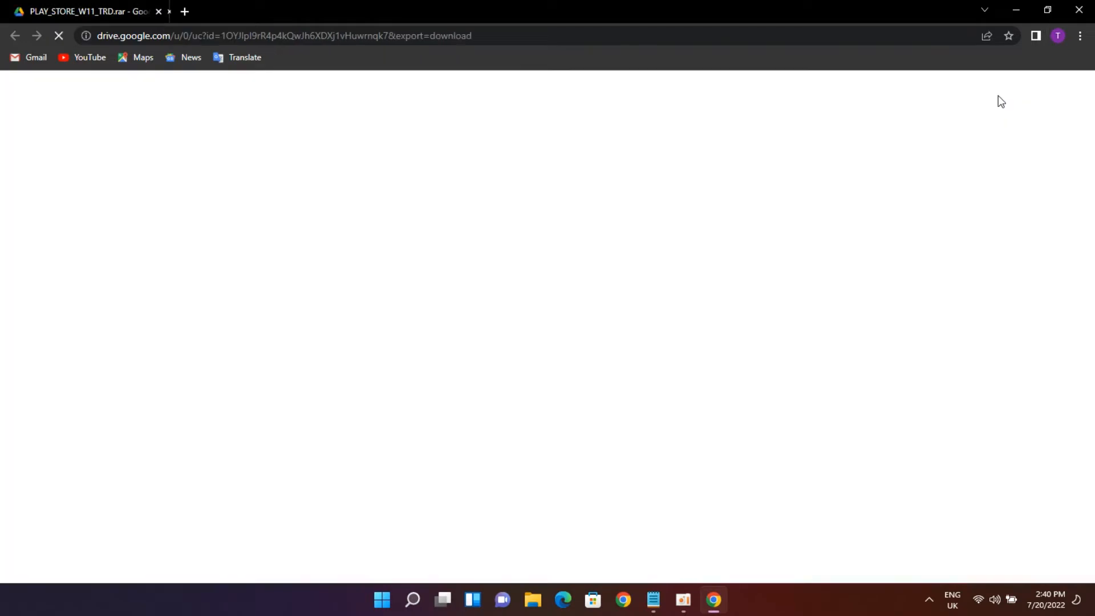
# Step: Extract the PLAY_STORE_W11_TRD archive on the desktop with WinRAR into its own PLAY_STORE_W11_TRD folder
pyautogui.click(448, 188)
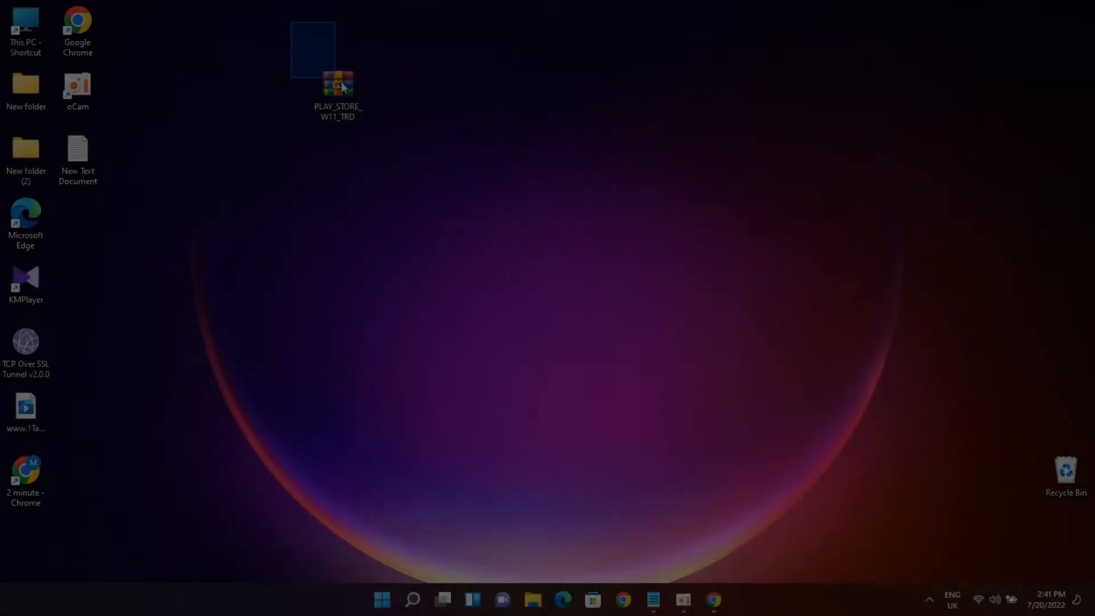
pyautogui.moveTo(341, 83); pyautogui.dragTo(446, 141)
pyautogui.moveTo(288, 37); pyautogui.dragTo(381, 146)
pyautogui.click(419, 146)
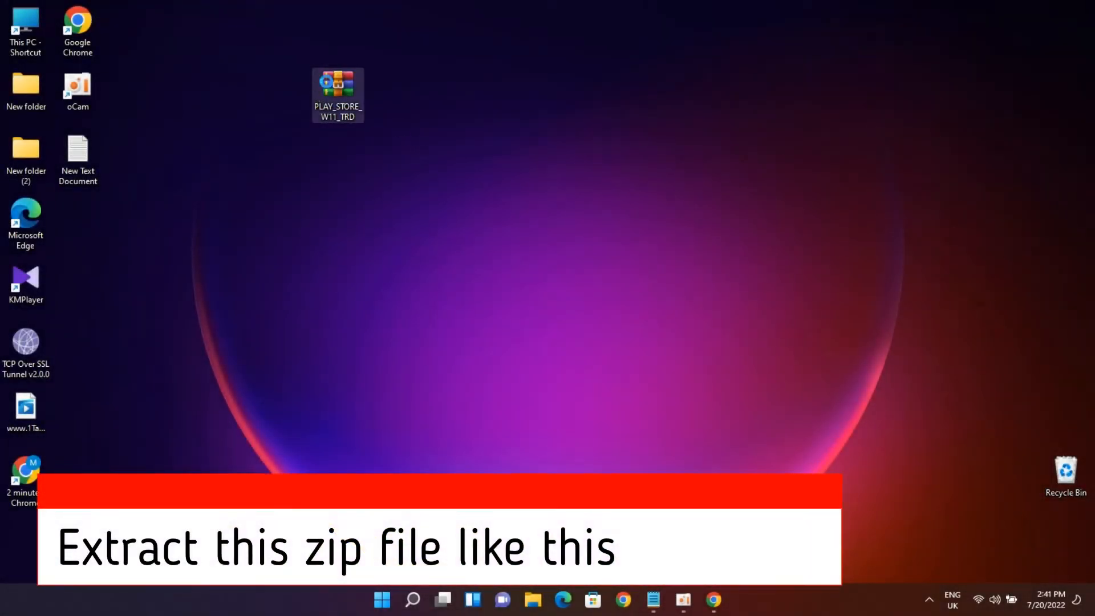
pyautogui.rightClick(327, 81)
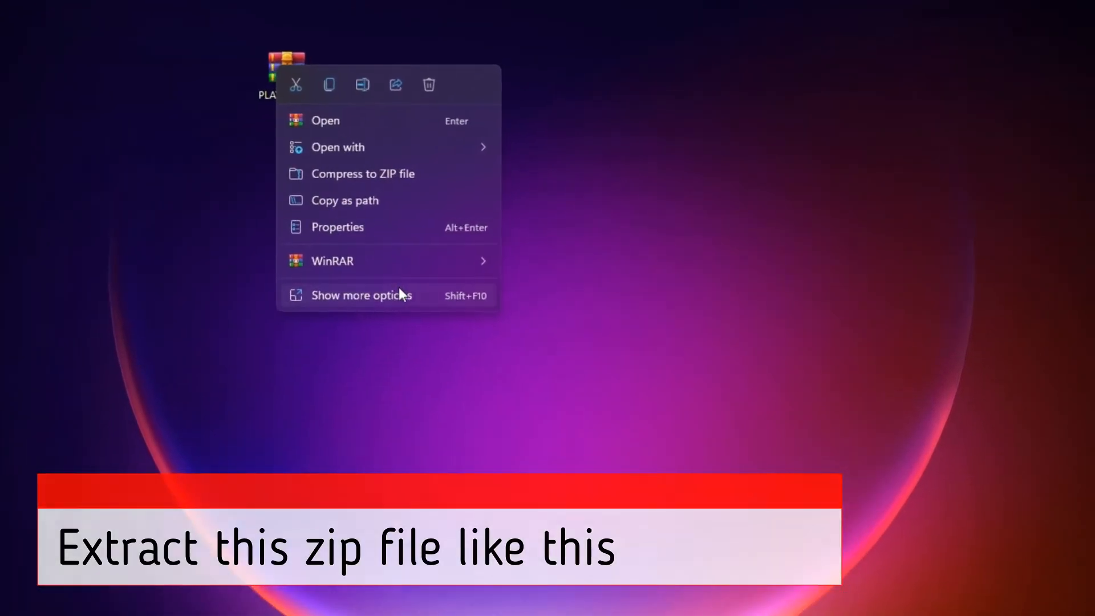
pyautogui.click(399, 295)
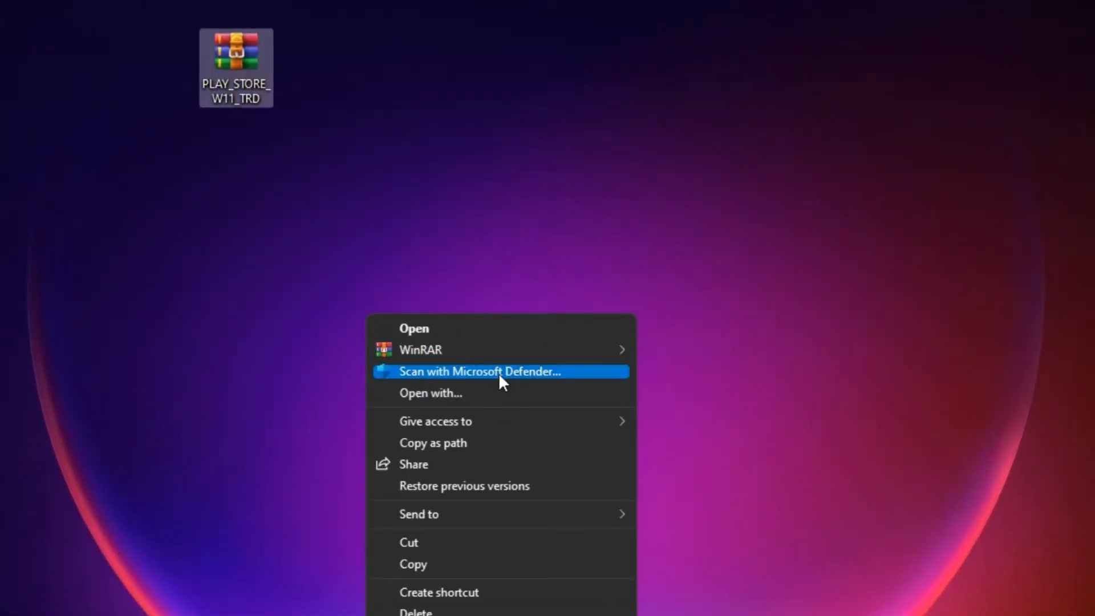
pyautogui.moveTo(499, 351)
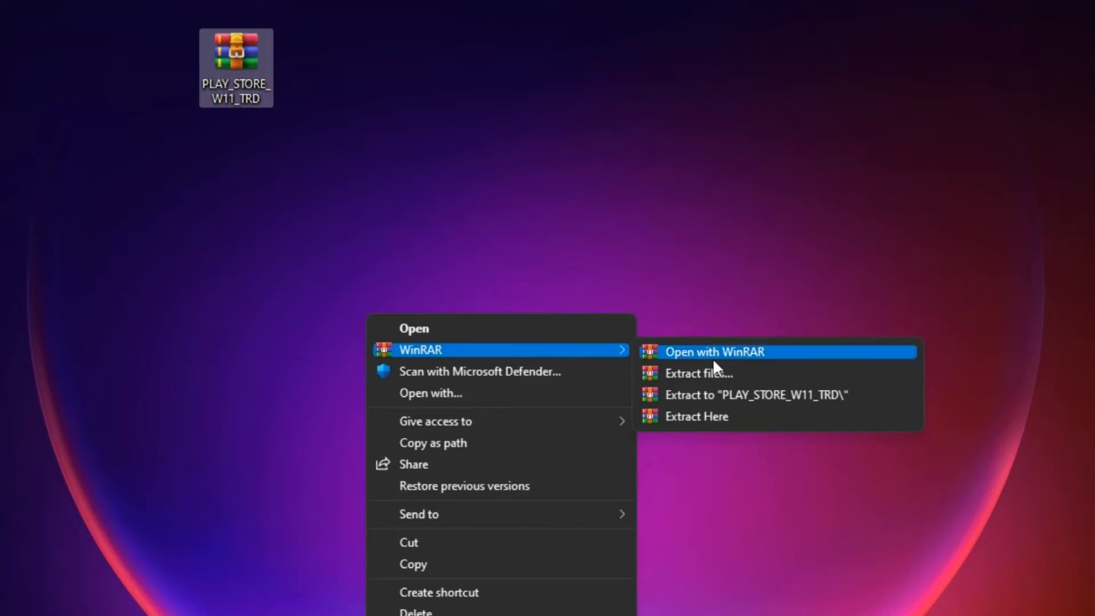
pyautogui.click(742, 396)
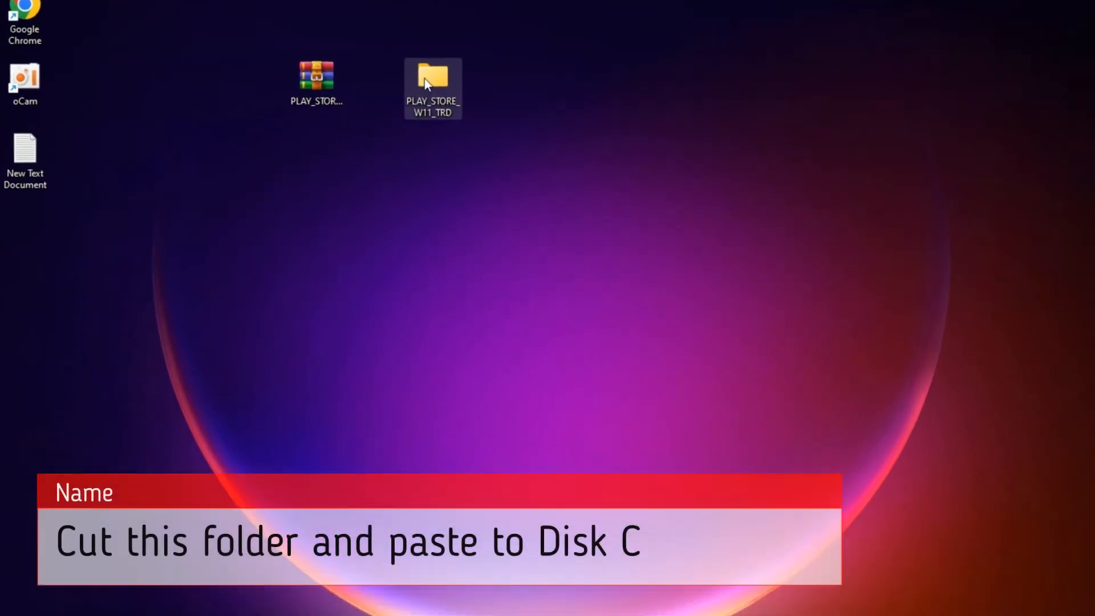
# Step: Move the extracted PLAY_STORE_W11_TRD folder from the desktop to the root of Local Disk (C:)
pyautogui.rightClick(434, 86)
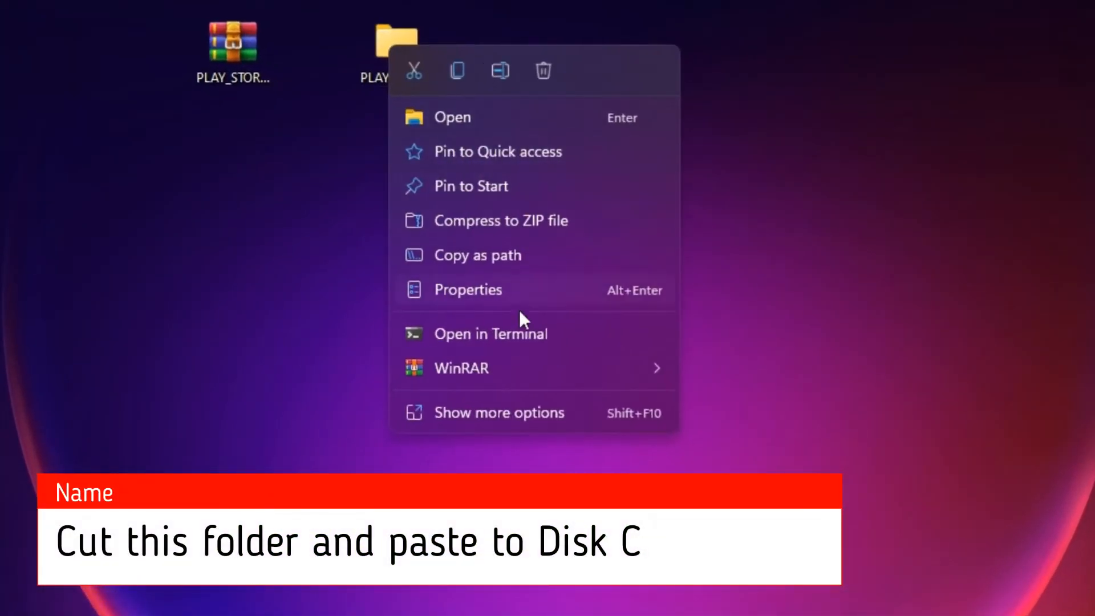
pyautogui.click(552, 413)
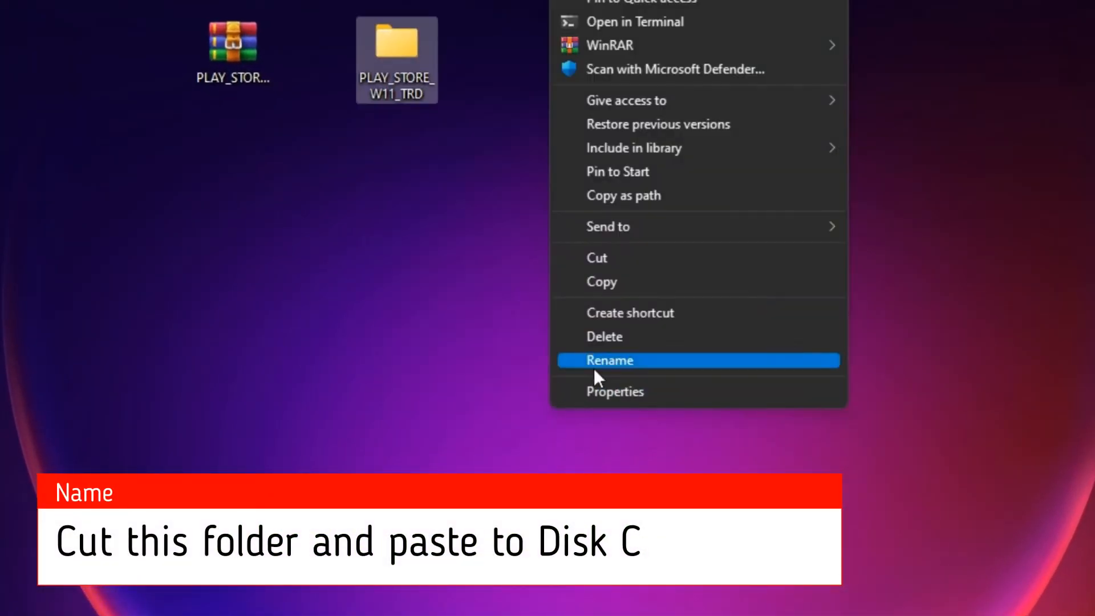
pyautogui.click(645, 257)
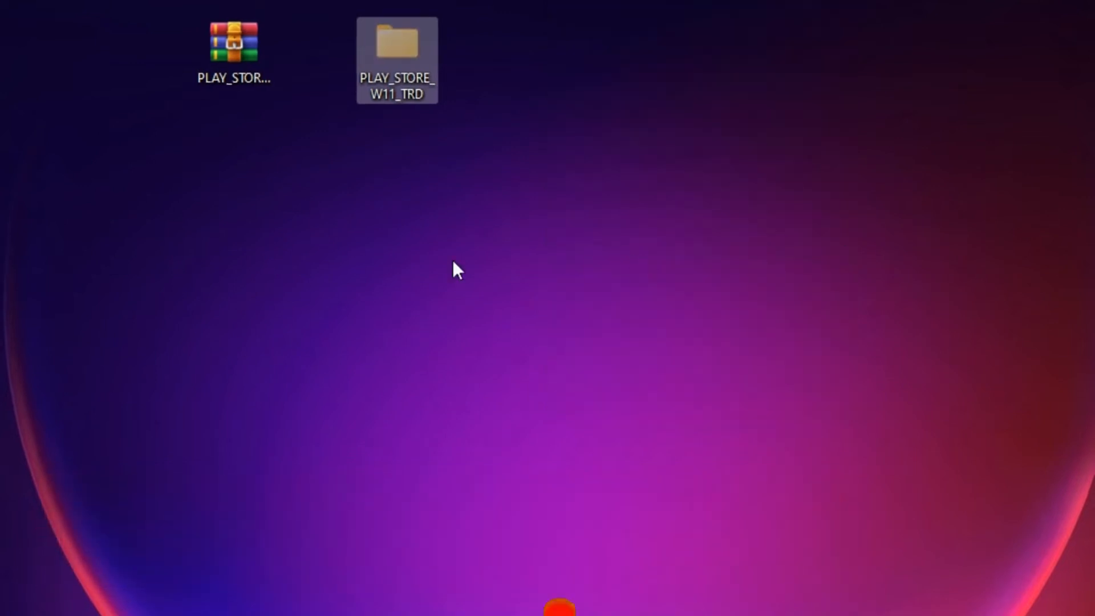
pyautogui.doubleClick(23, 25)
pyautogui.doubleClick(256, 217)
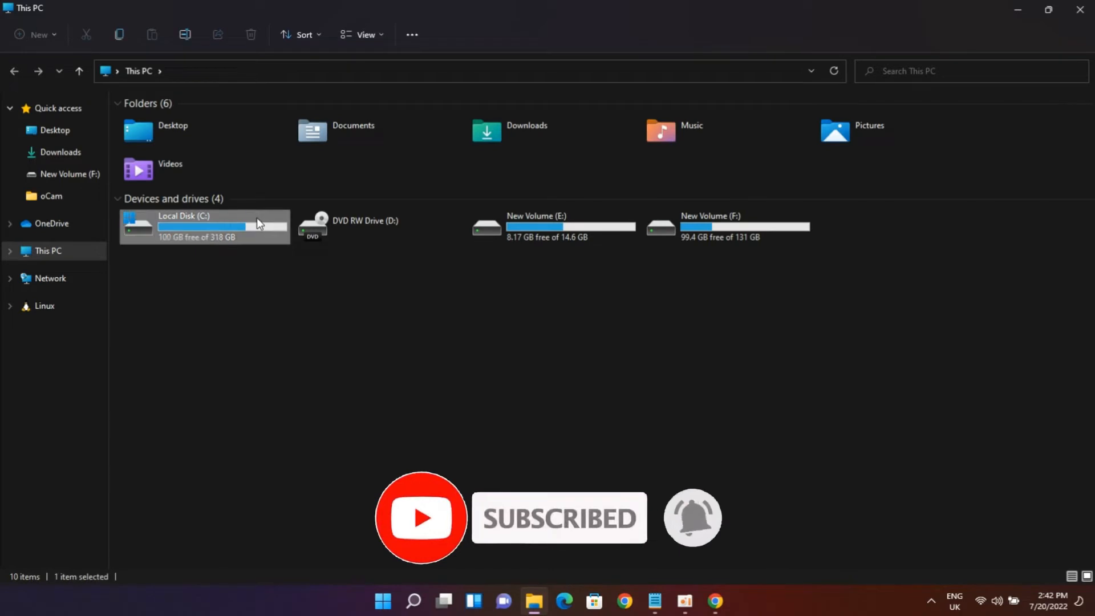
pyautogui.rightClick(246, 374)
pyautogui.click(265, 388)
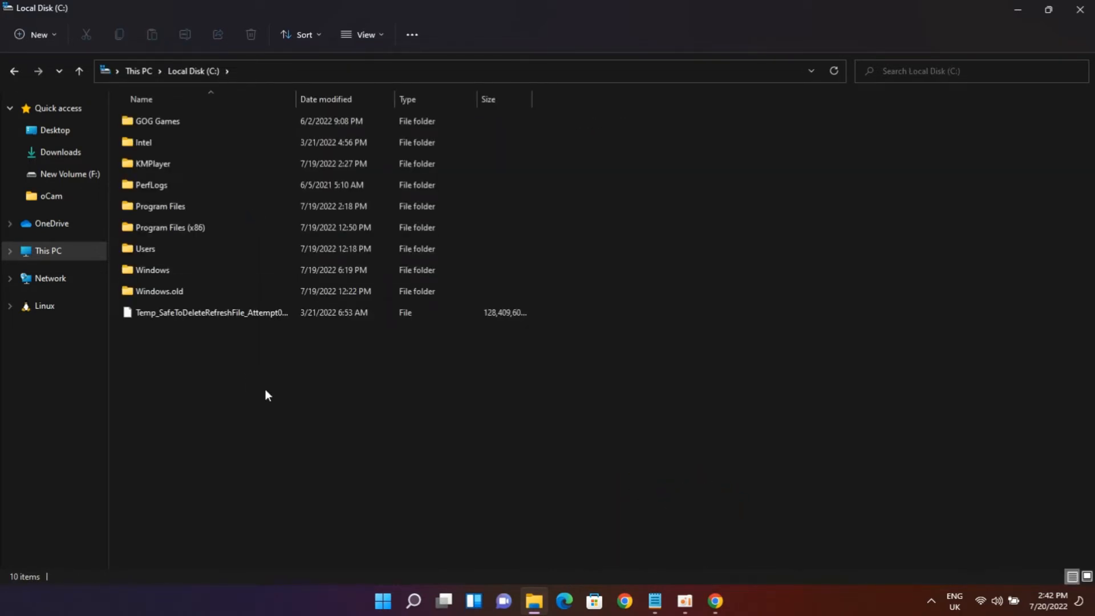
pyautogui.click(276, 386)
# Step: Run SETUPx64 as administrator from the inner PLAY_STORE_W11_TRD folder on C:, and close the console and folder windows when installation ends
pyautogui.doubleClick(256, 339)
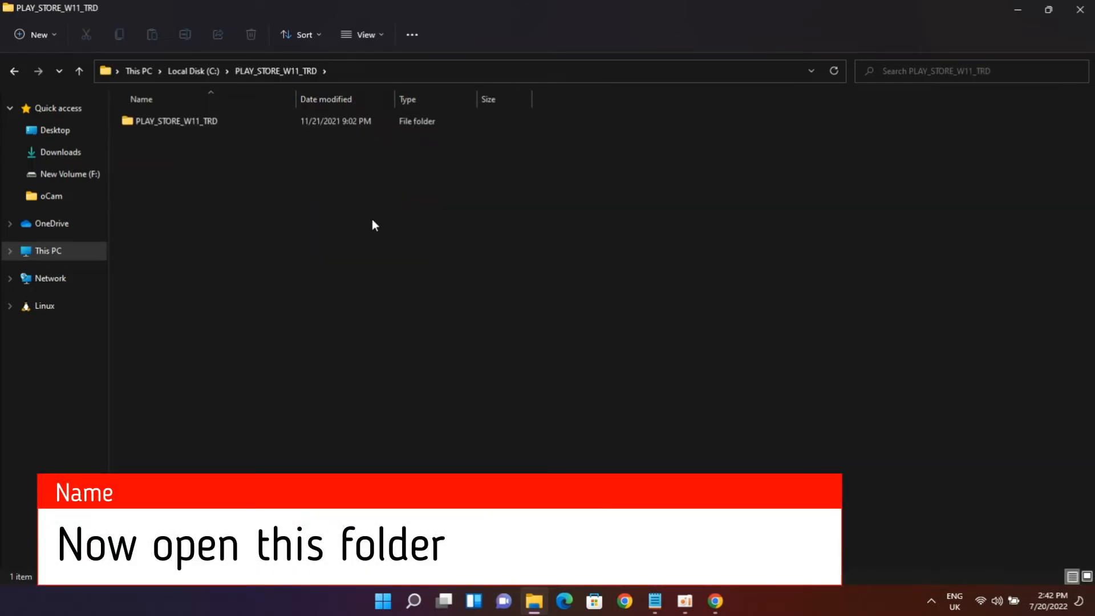
pyautogui.doubleClick(307, 125)
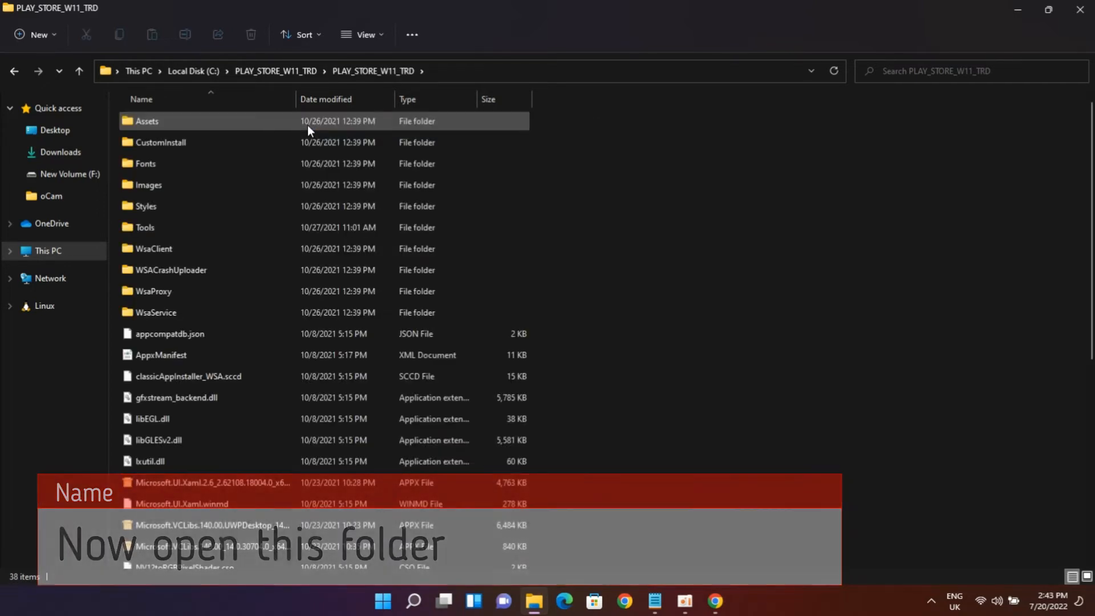
pyautogui.scroll(-1, 599, 242)
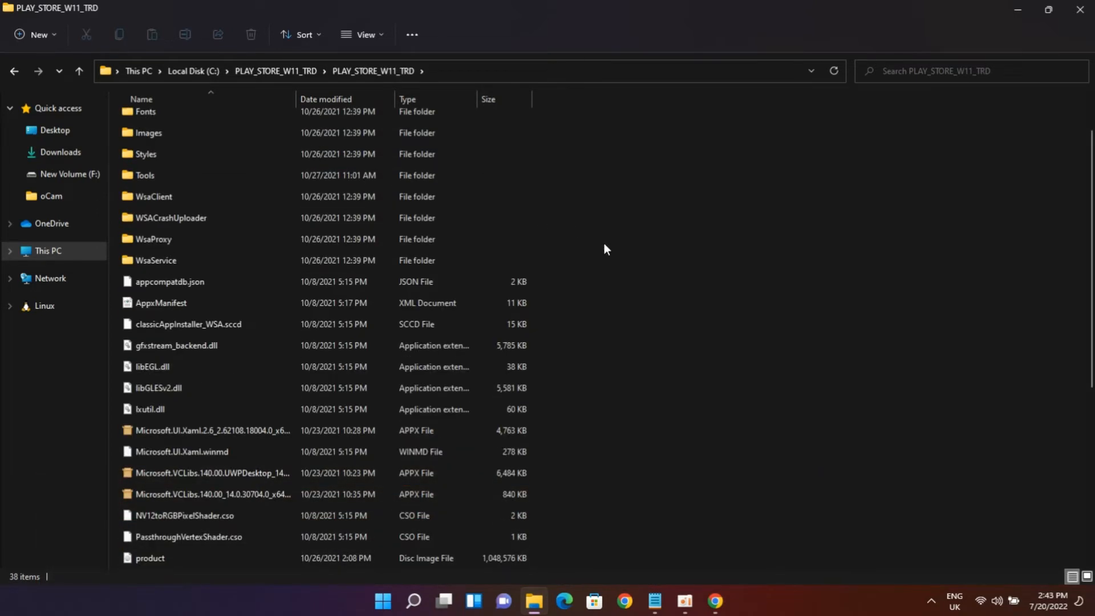
pyautogui.scroll(-5, 604, 243)
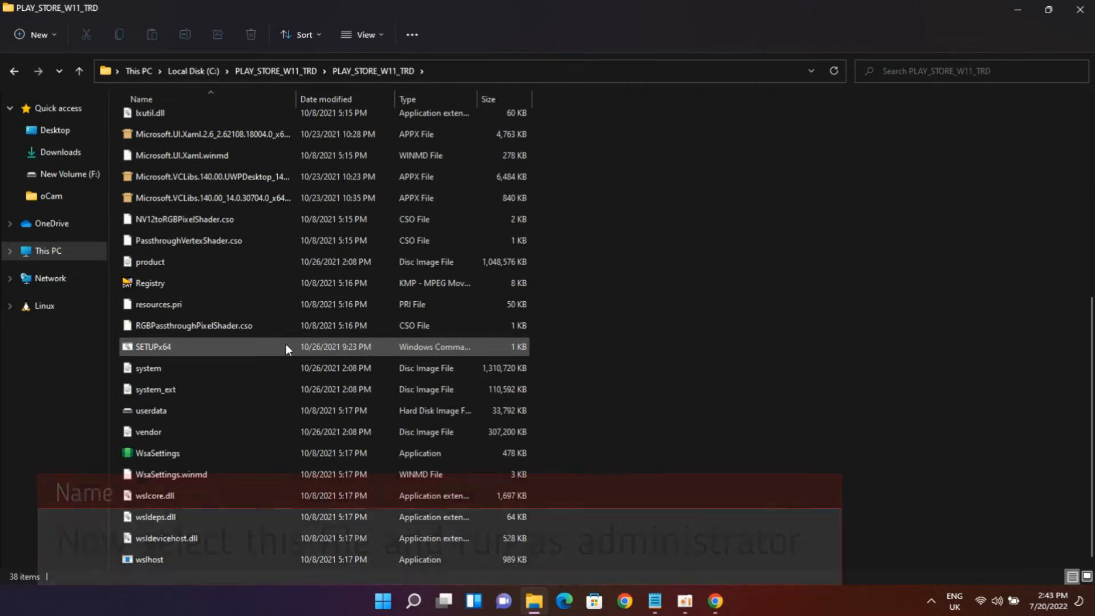
pyautogui.rightClick(290, 345)
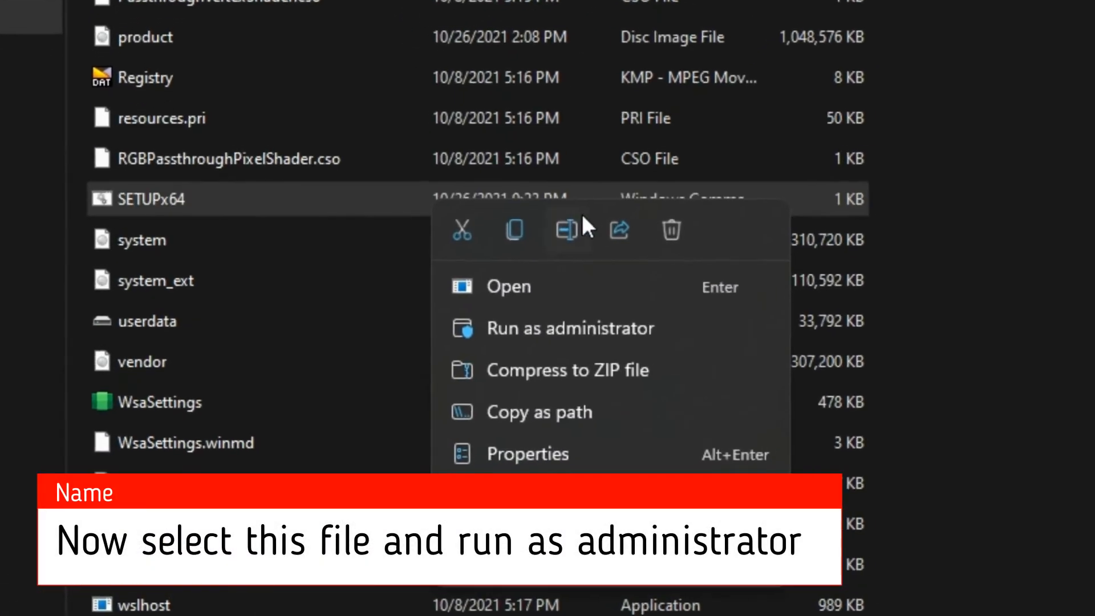
pyautogui.click(658, 323)
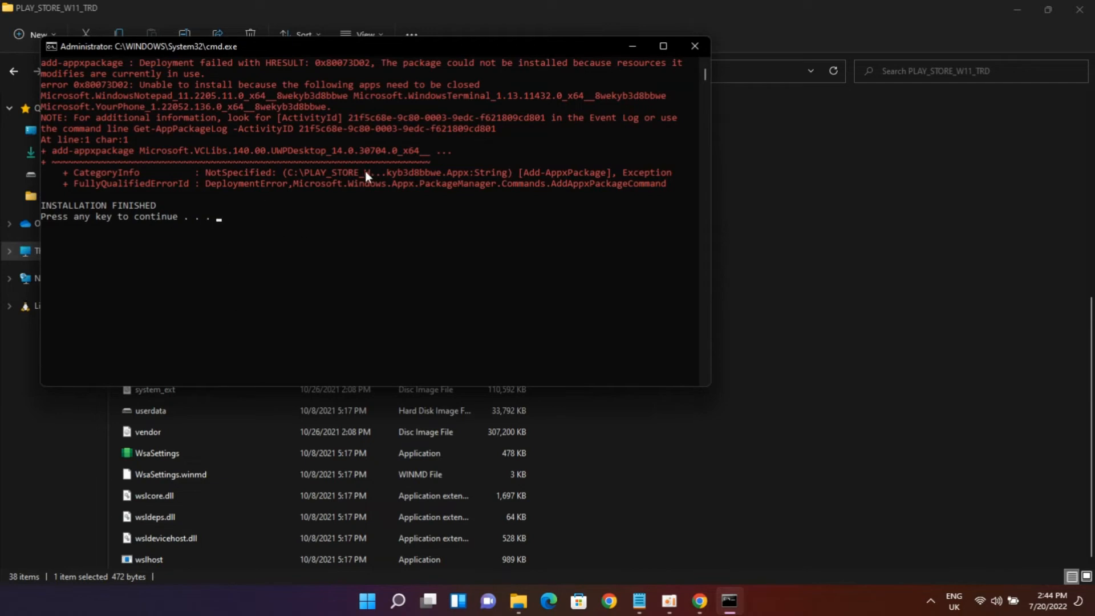
pyautogui.click(701, 45)
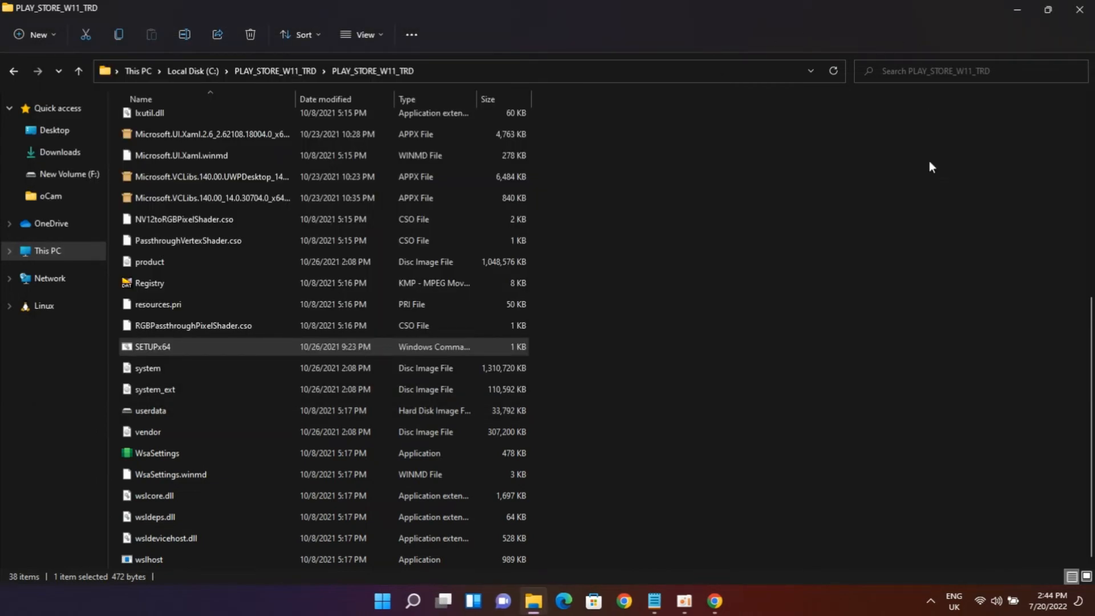
pyautogui.click(1070, 10)
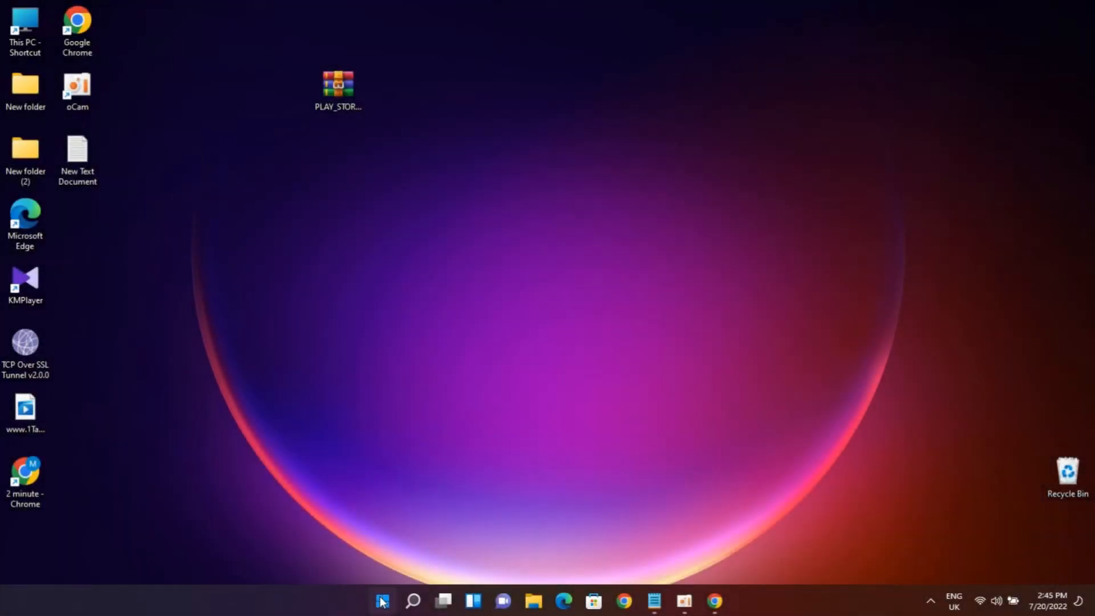
# Step: Search Windows for "windows sub" and open Windows Subsystem for Android, placing its window near the middle of the desktop
pyautogui.click(382, 602)
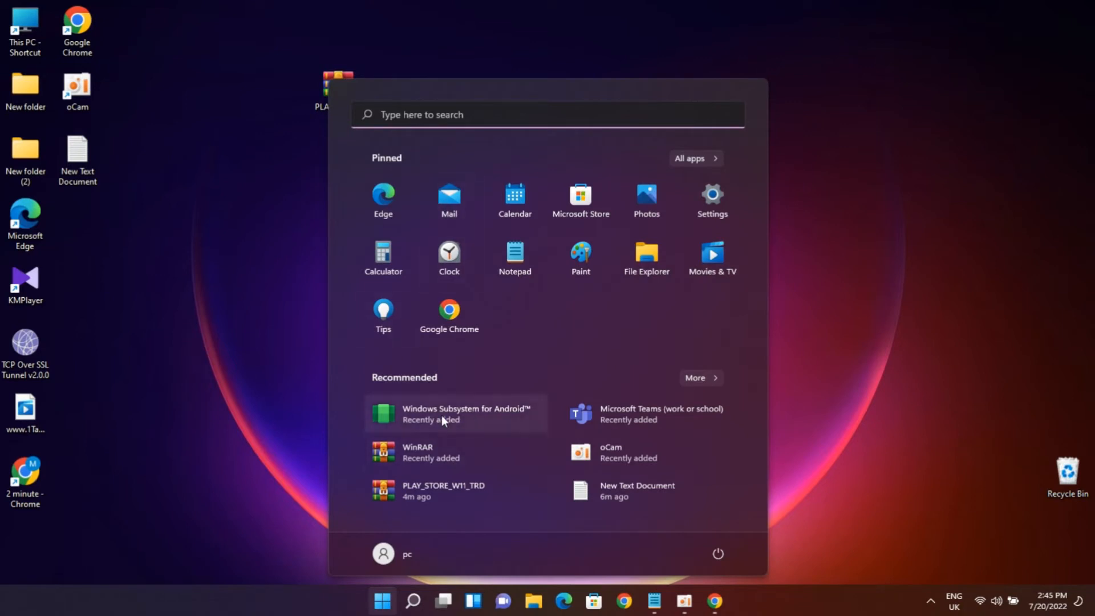
pyautogui.click(430, 117)
pyautogui.write('windows')
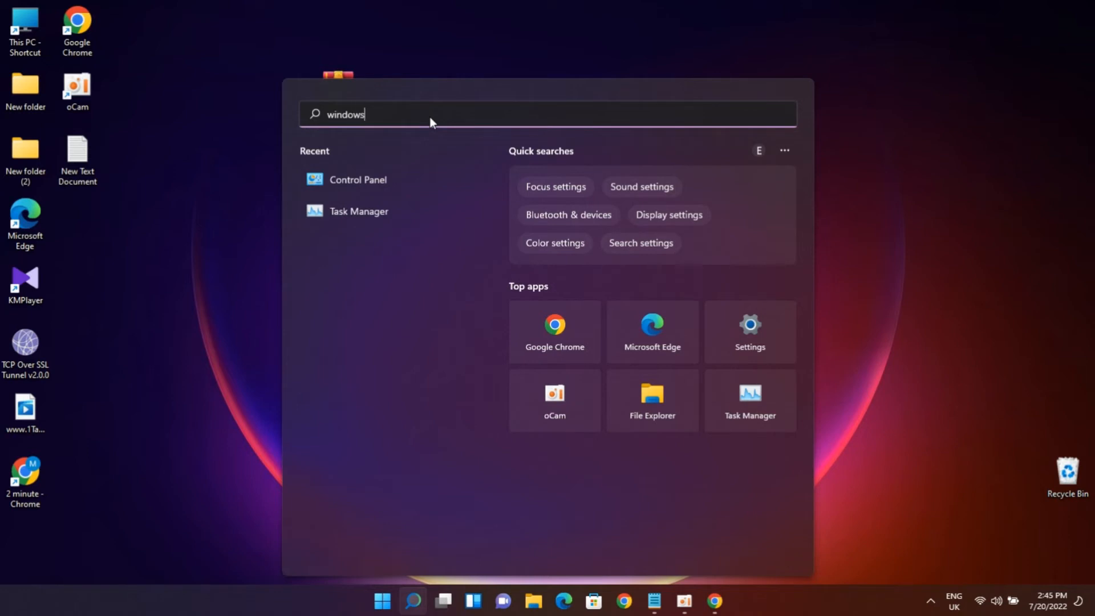
pyautogui.write(' sub')
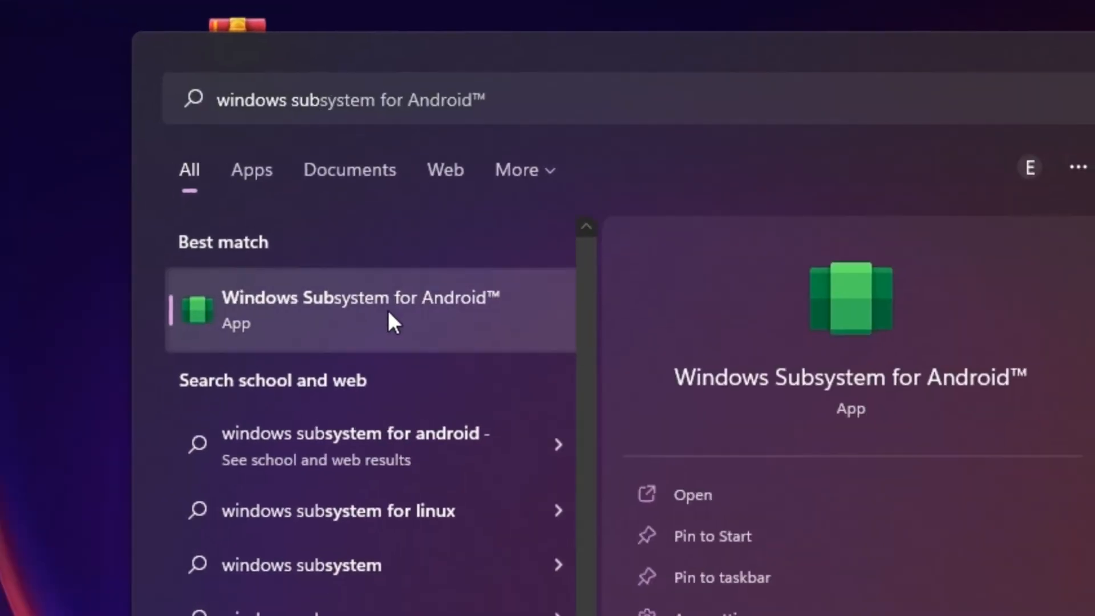
pyautogui.click(388, 325)
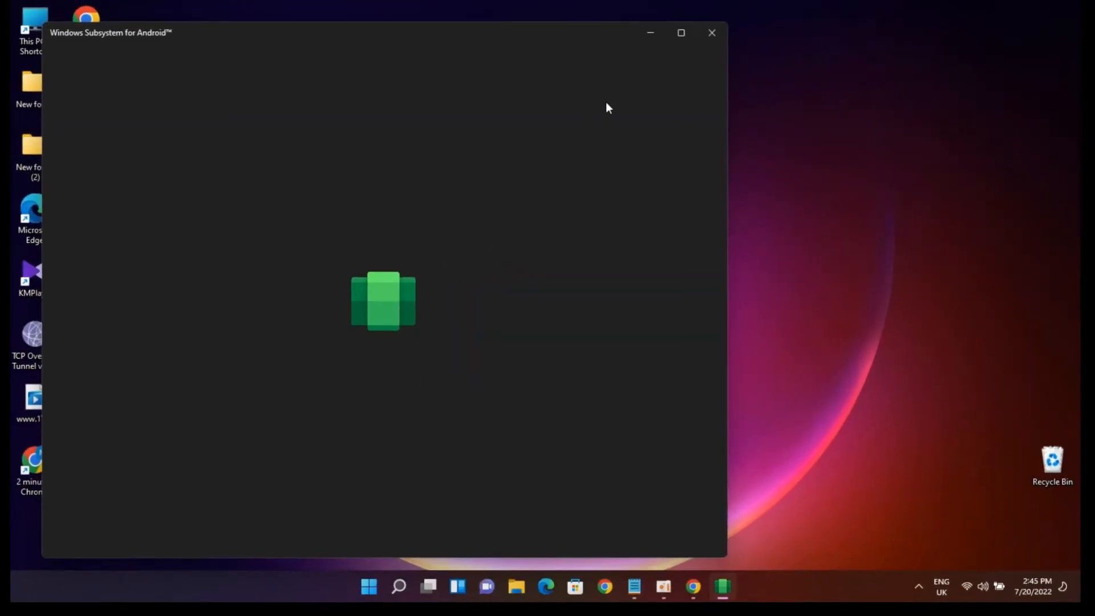
pyautogui.moveTo(590, 28); pyautogui.dragTo(797, 38)
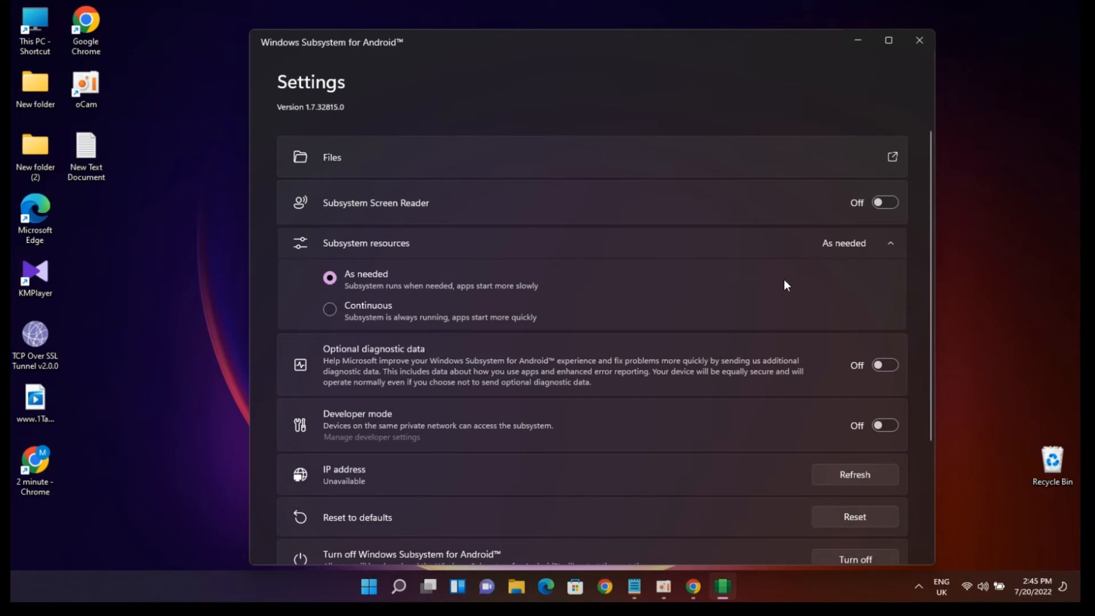
# Step: Turn on Developer mode for the Android subsystem, open its developer settings with diagnostic data shared, and close both subsystem windows
pyautogui.scroll(-2, 784, 291)
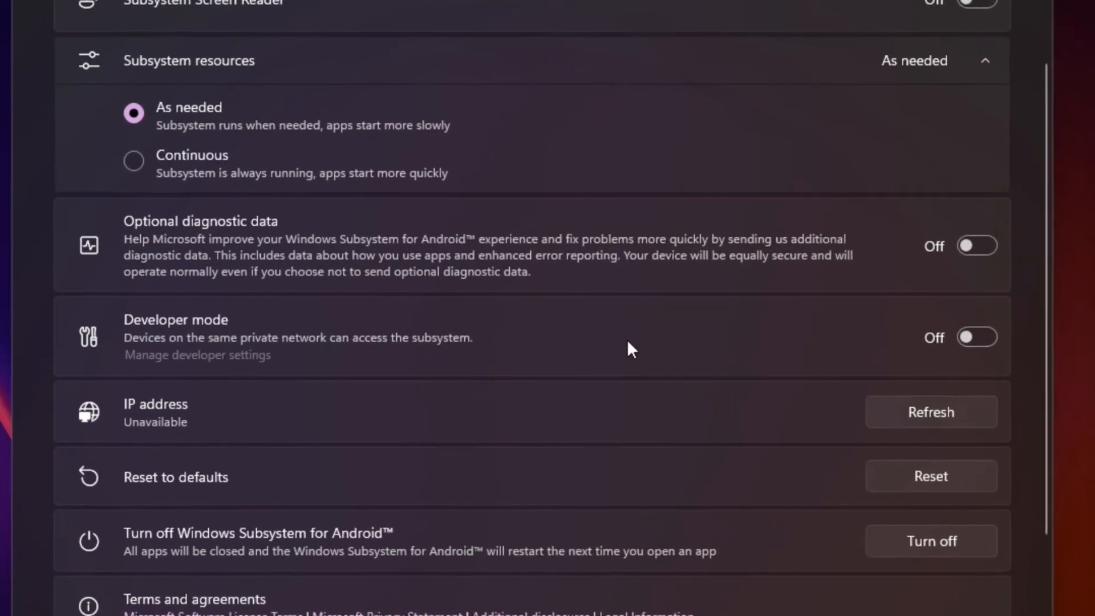
pyautogui.click(1003, 334)
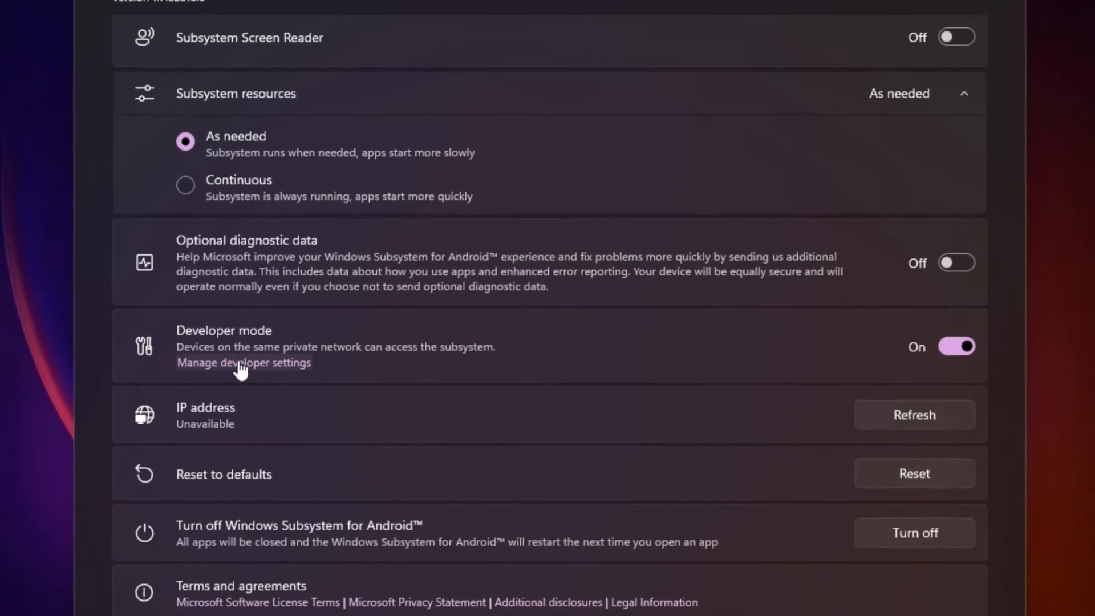
pyautogui.click(349, 377)
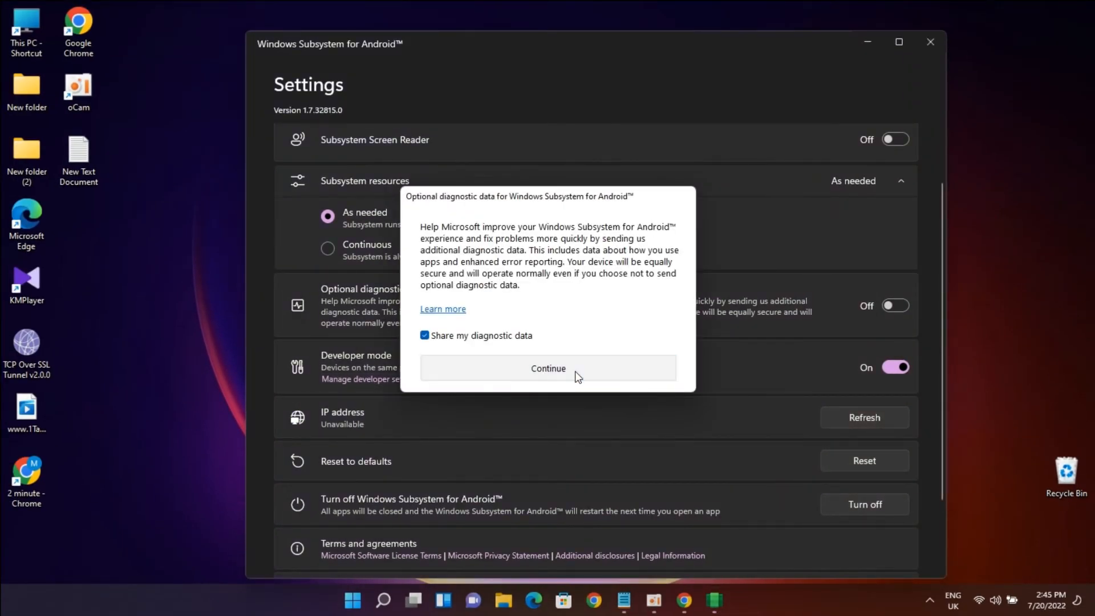
pyautogui.click(551, 374)
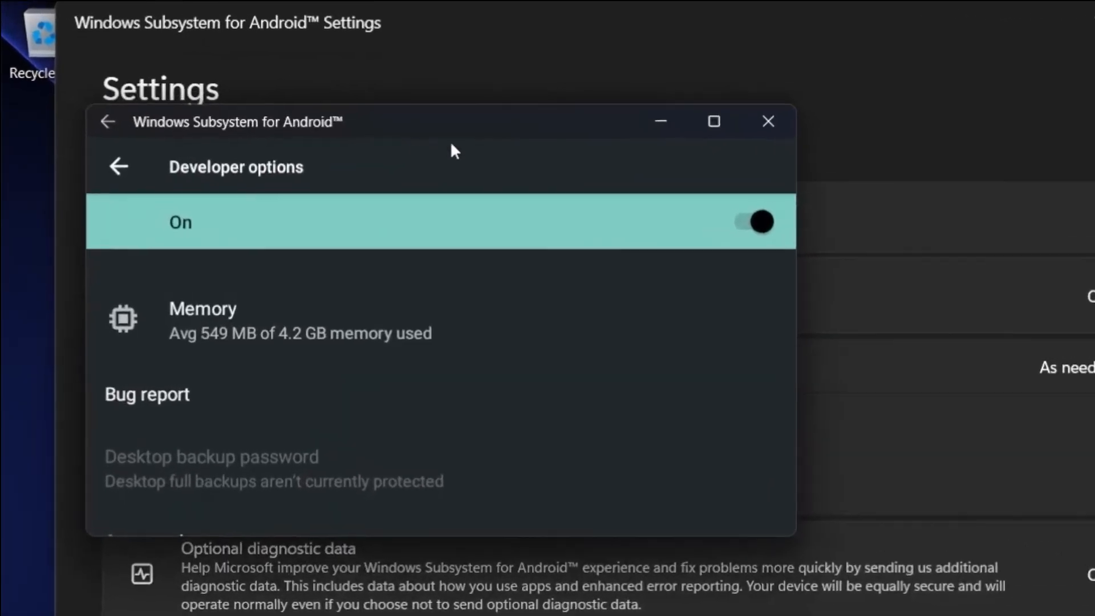
pyautogui.click(804, 128)
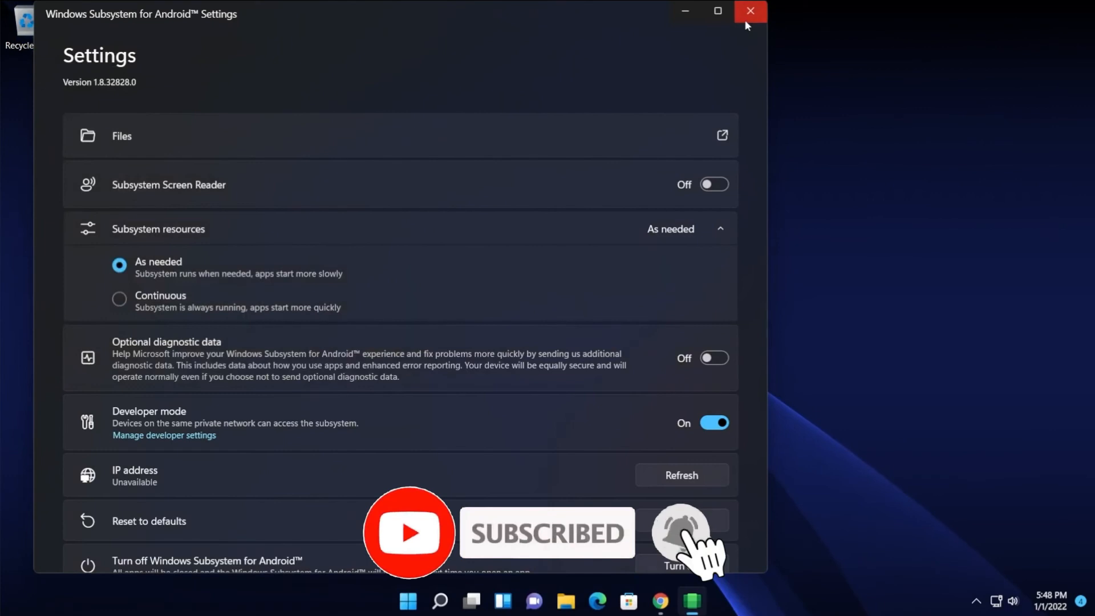
pyautogui.click(745, 22)
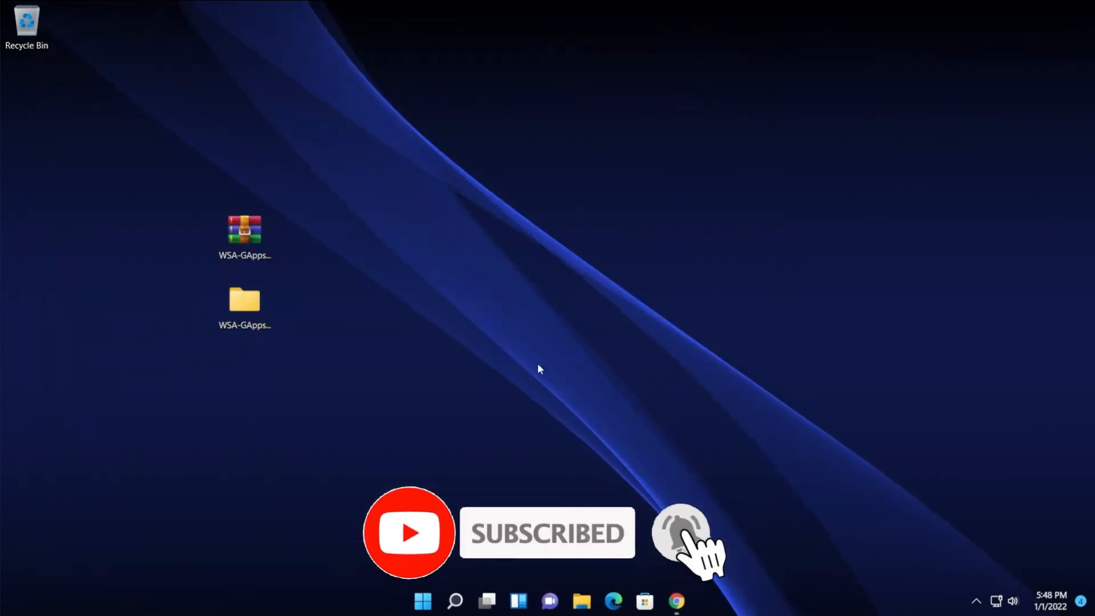
# Step: Search Windows for "play store" and launch the Play Store app
pyautogui.click(456, 601)
pyautogui.write('play')
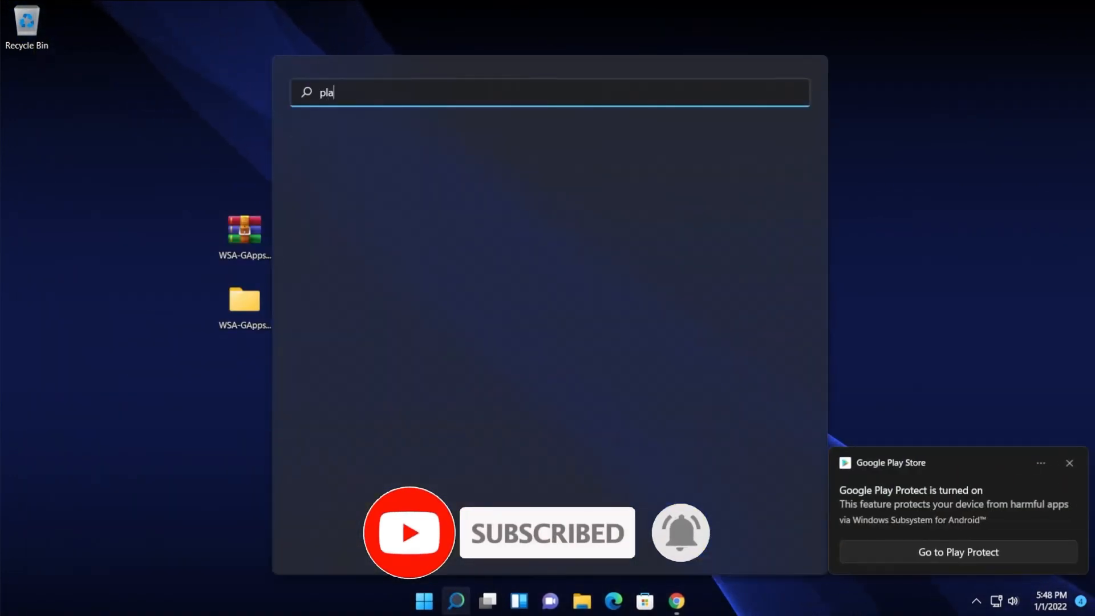
pyautogui.write(' store')
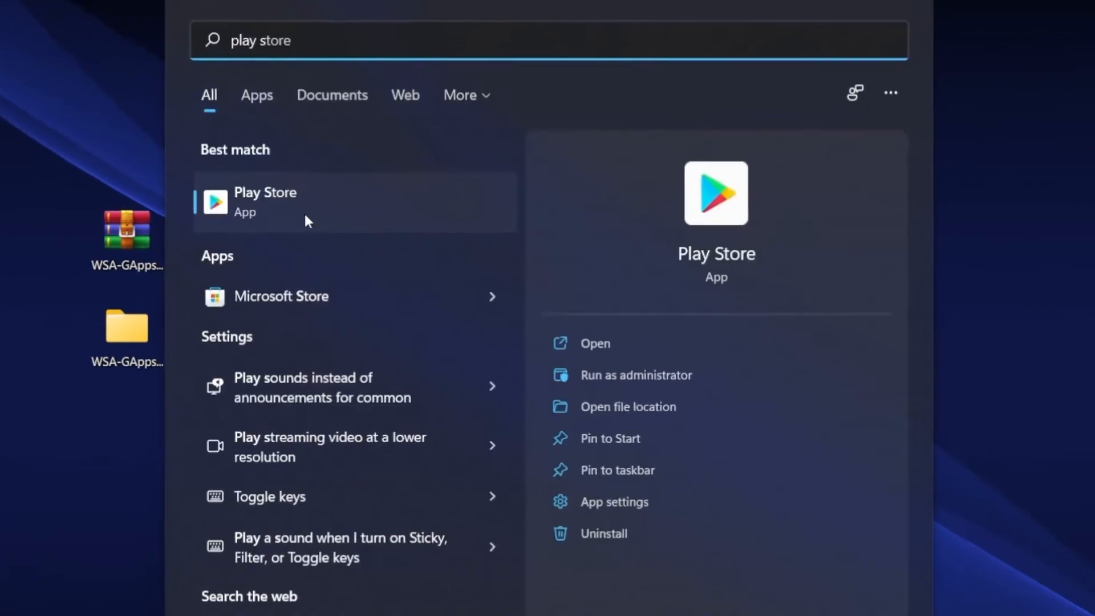
pyautogui.click(270, 214)
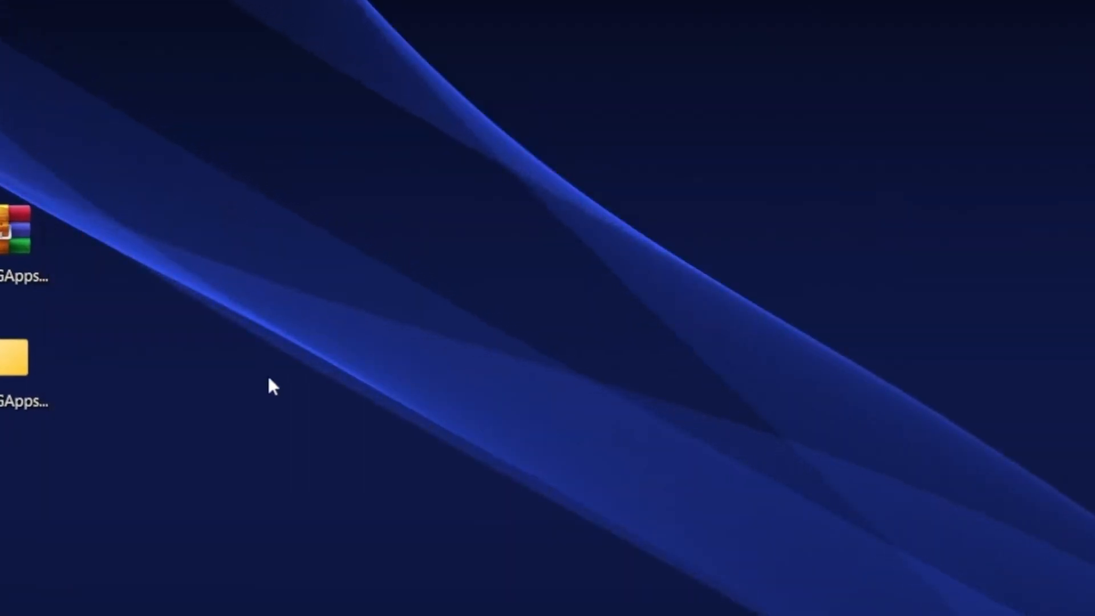